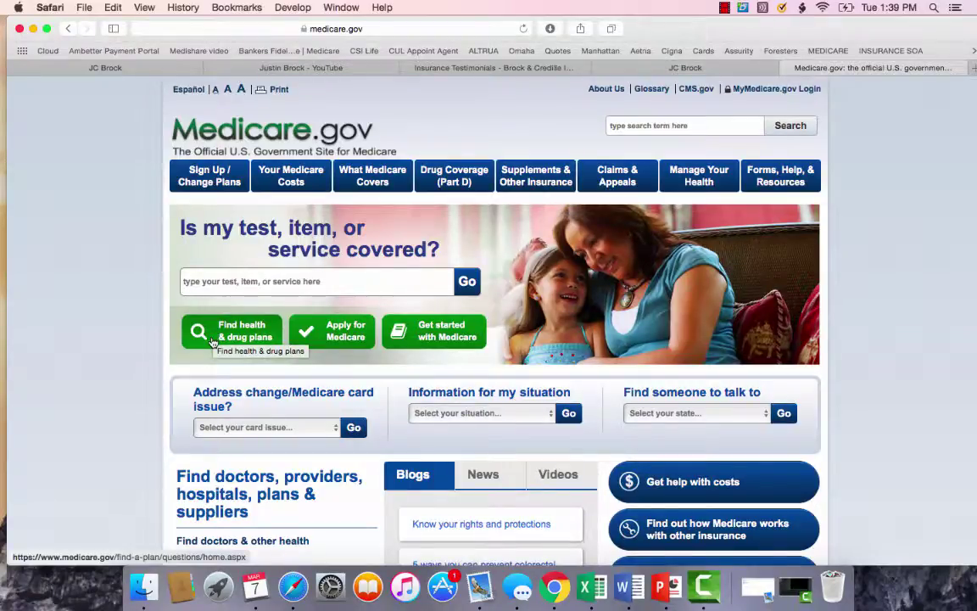
# Search plans for ZIP 38801 in Lee County, answering 'I don't know' to coverage and extra help.
pyautogui.click(206, 340)
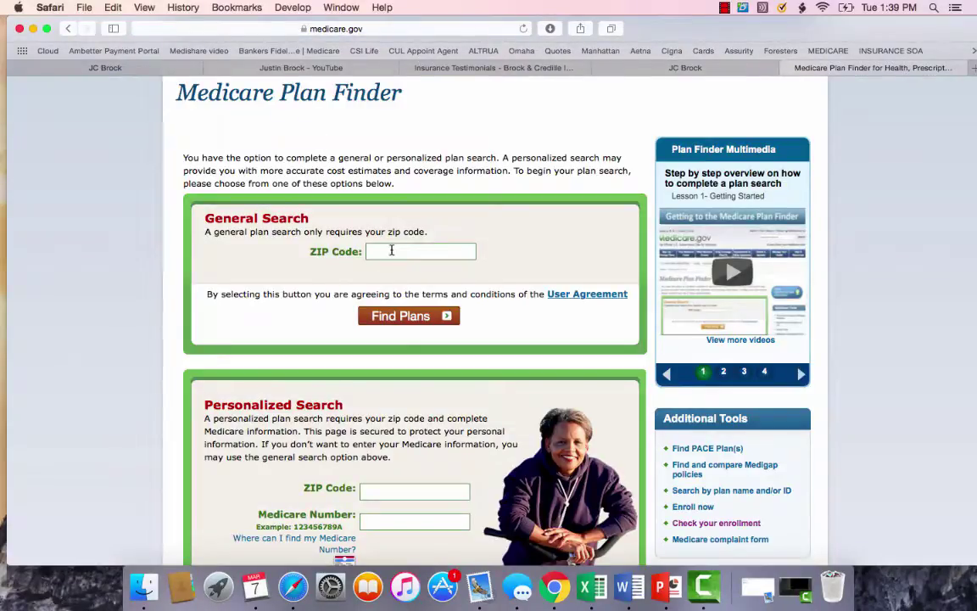
pyautogui.click(391, 251)
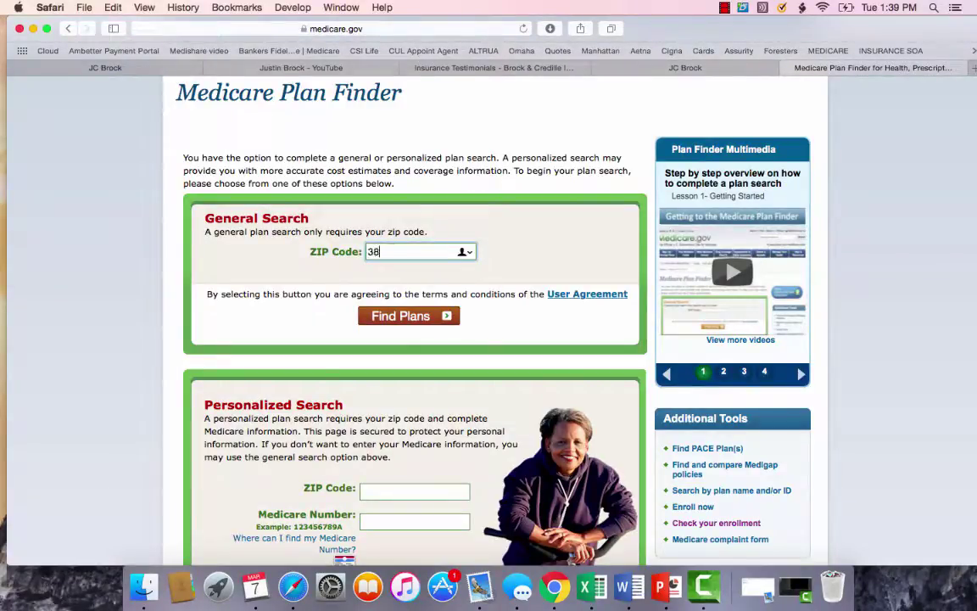
pyautogui.click(412, 316)
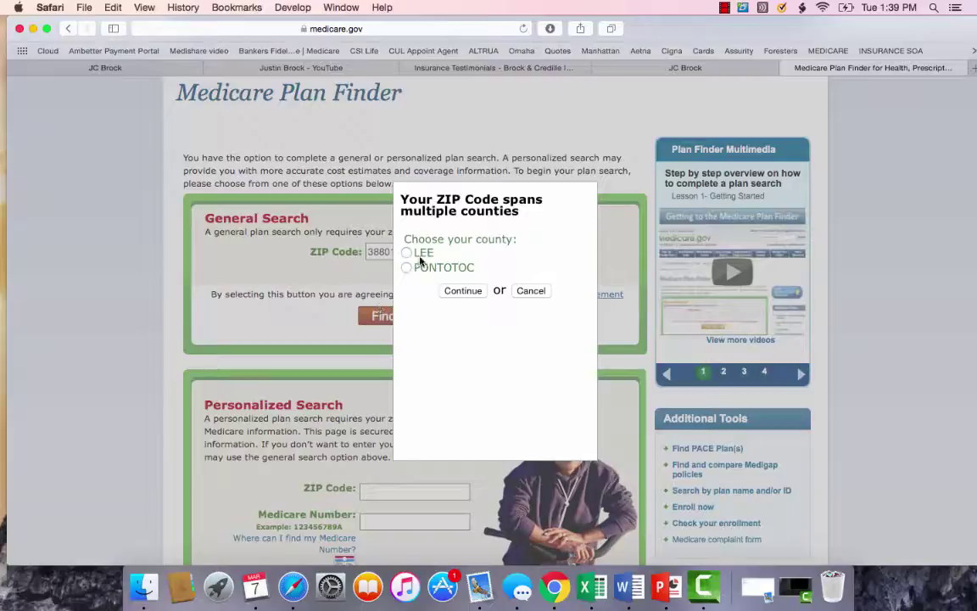
pyautogui.click(407, 253)
pyautogui.click(474, 291)
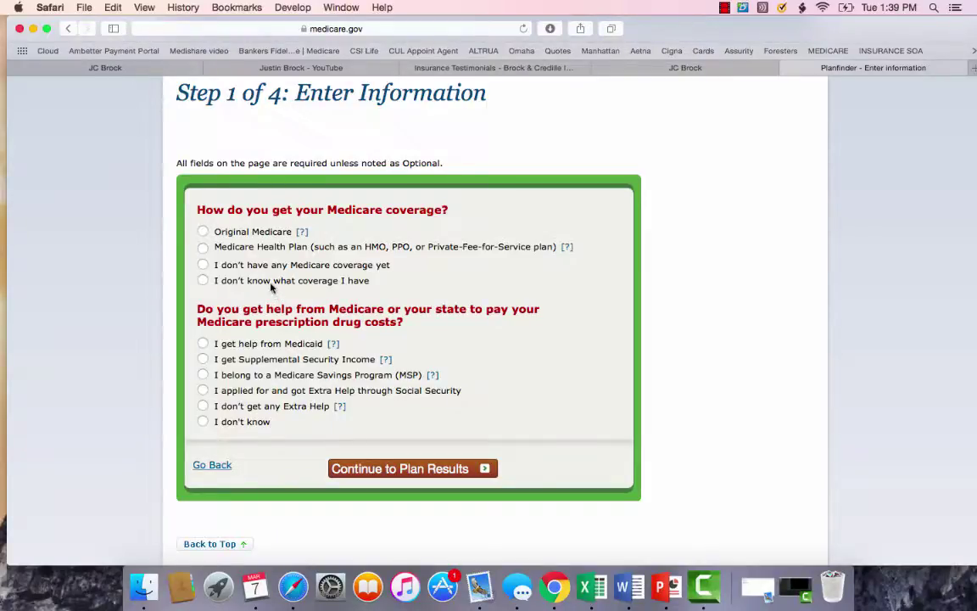
pyautogui.click(245, 423)
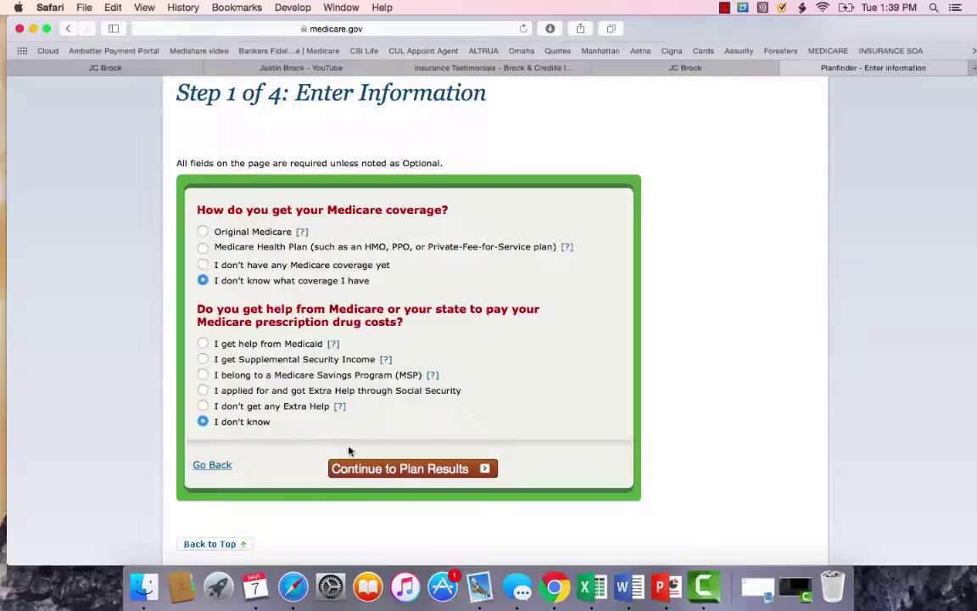
pyautogui.click(389, 475)
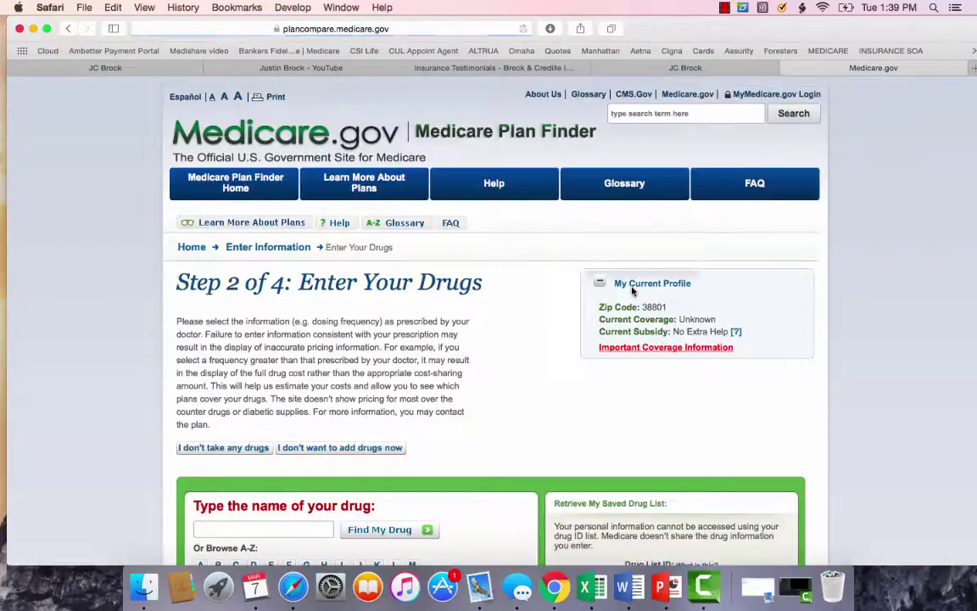
# Back out of the no-drugs option and start typing 'Lisi' in the drug name search.
pyautogui.scroll(-3, 426, 389)
pyautogui.scroll(-2, 426, 390)
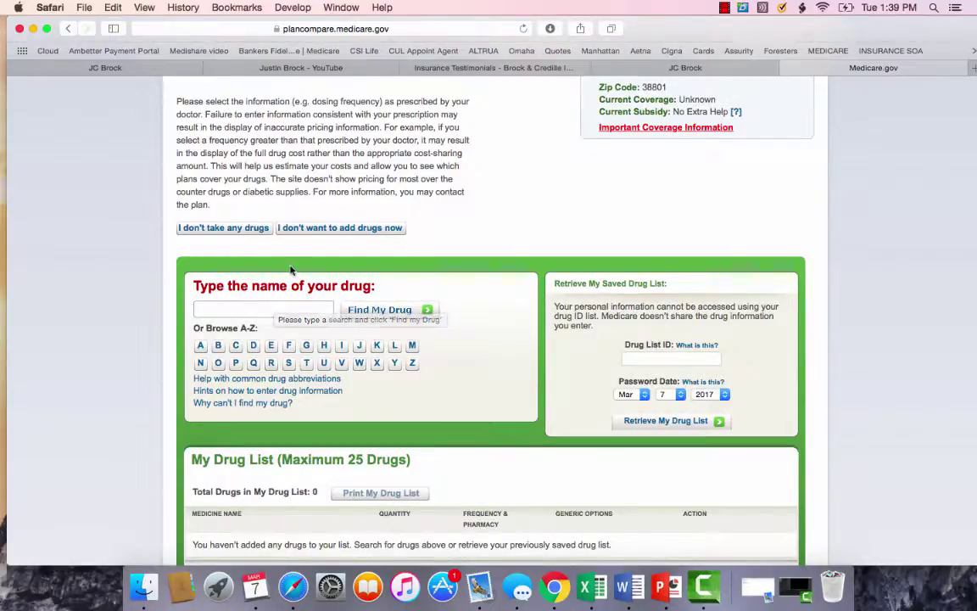
pyautogui.click(230, 229)
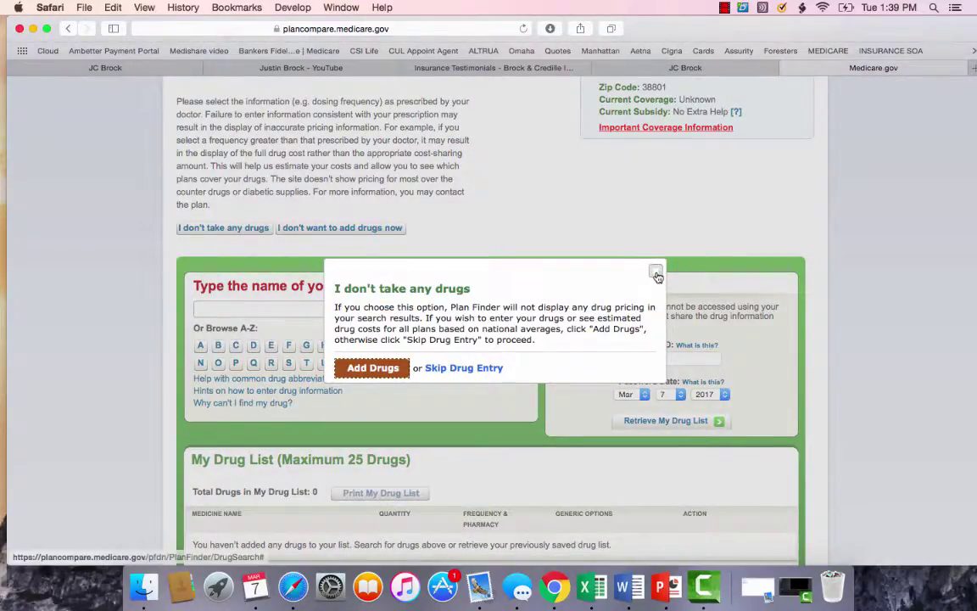
pyautogui.click(656, 271)
pyautogui.click(244, 309)
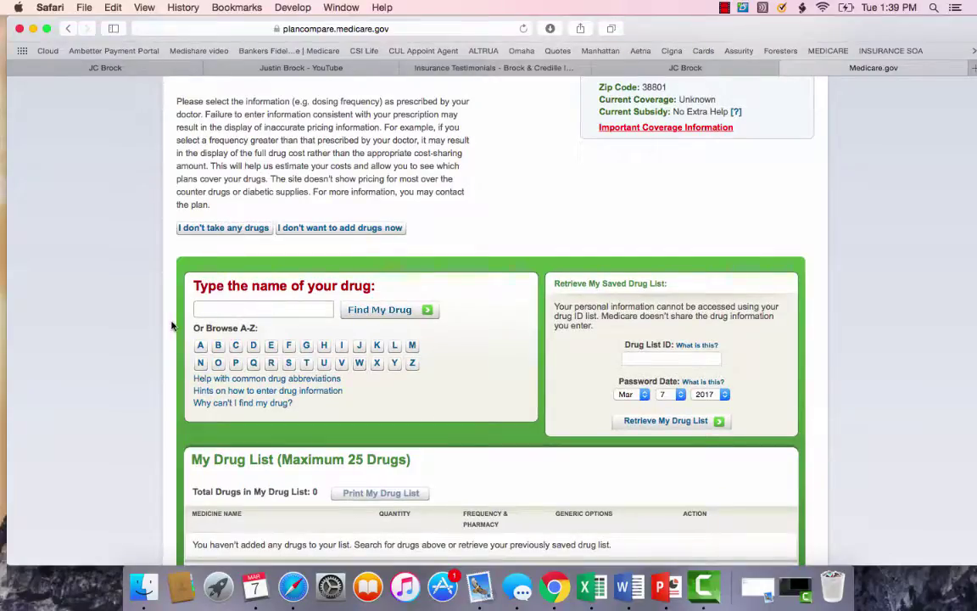
pyautogui.write('Lisi')
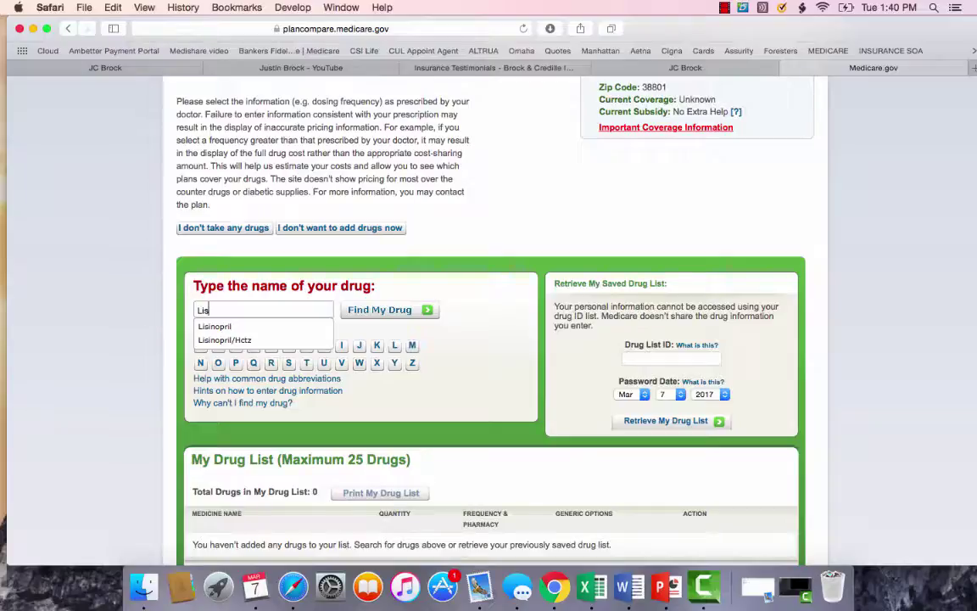
# Pick Lisinopril and add TAB 10MG, quantity 30 every month, retail pharmacy, to the drug list.
pyautogui.write('i')
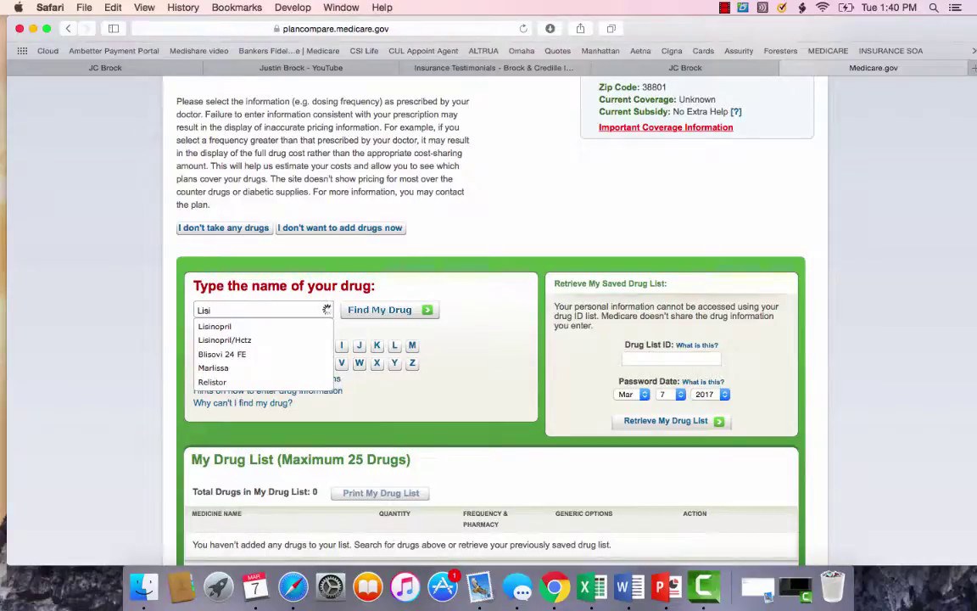
pyautogui.press('Down')
pyautogui.press('Return')
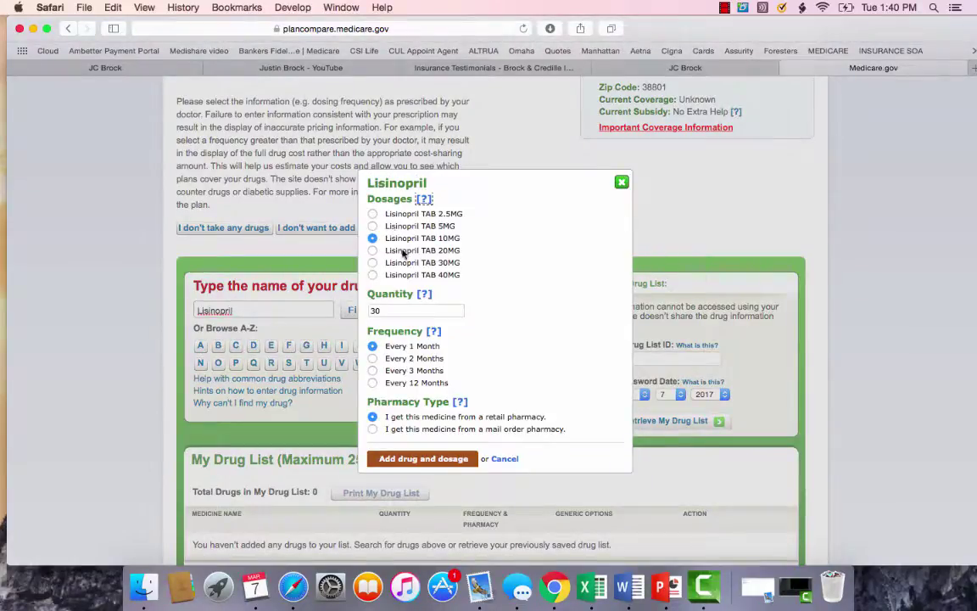
pyautogui.click(386, 312)
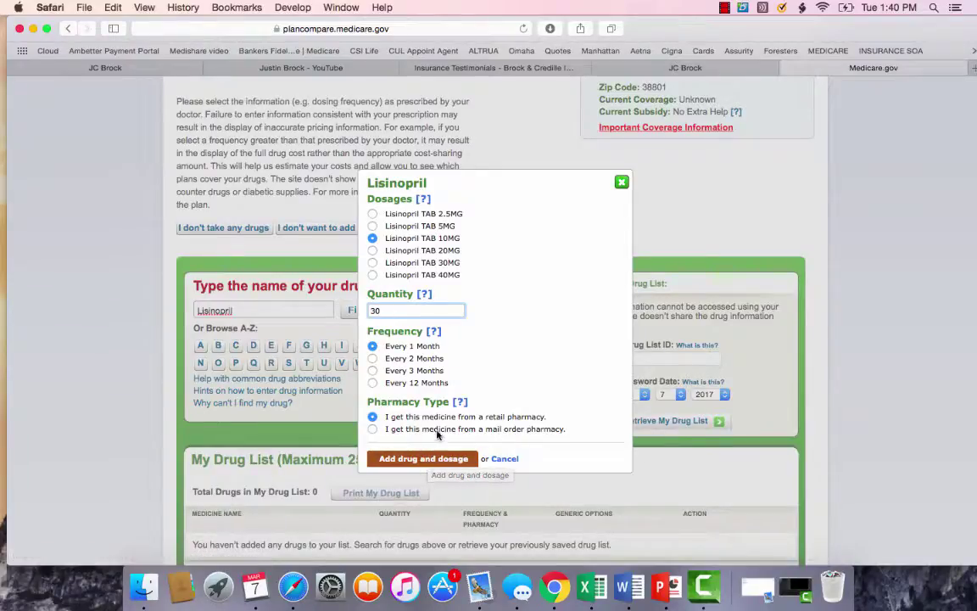
pyautogui.click(415, 462)
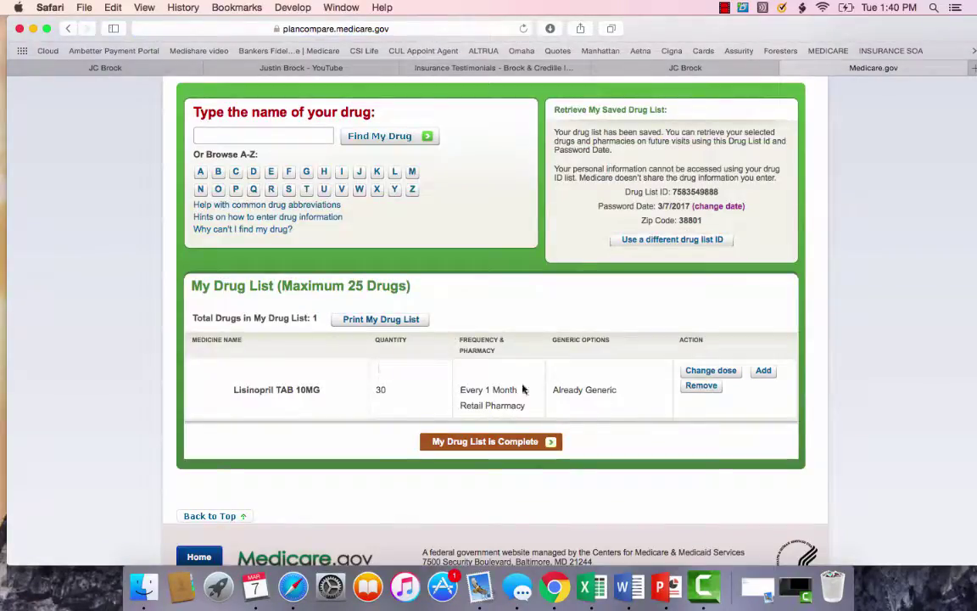
pyautogui.scroll(1, 412, 388)
# Add Amlodipine Besylate TAB 5MG to the drug list.
pyautogui.click(255, 156)
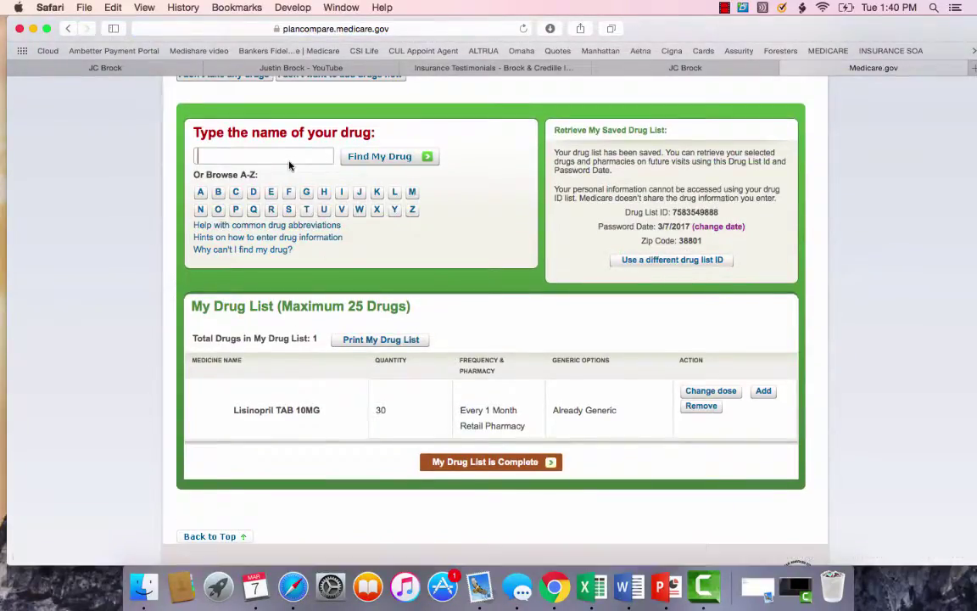
pyautogui.write('amlodipine Besylate')
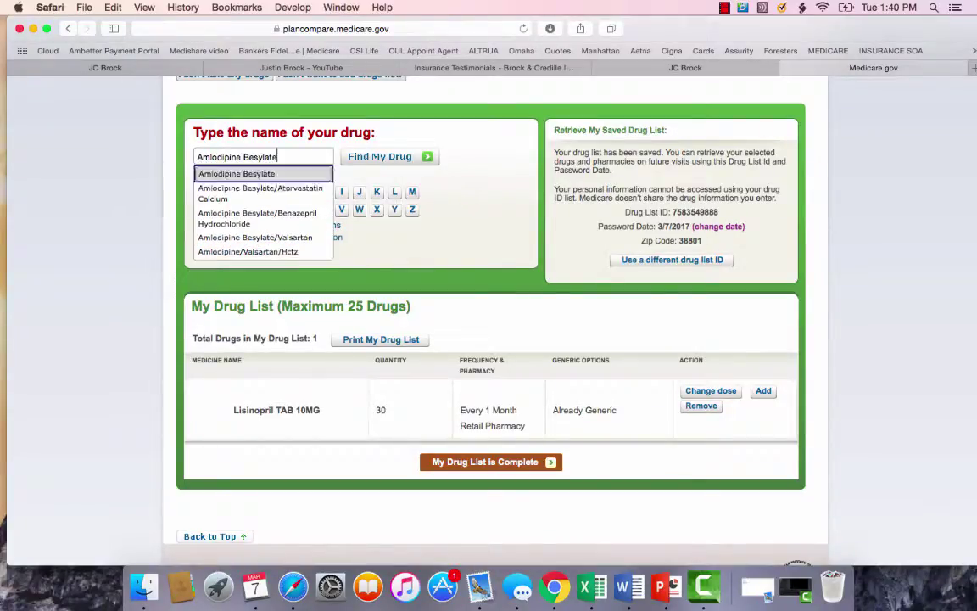
pyautogui.click(290, 165)
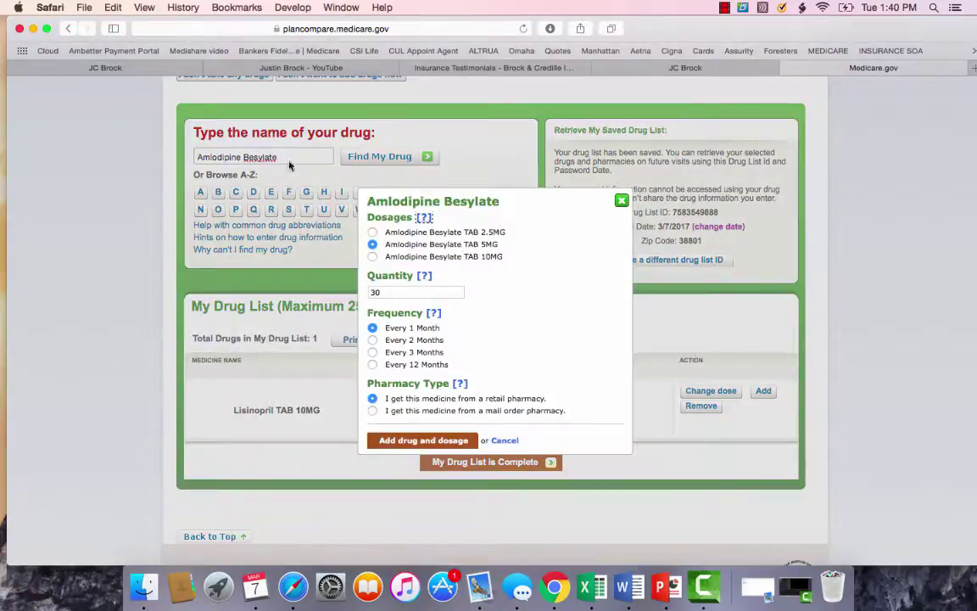
pyautogui.click(430, 443)
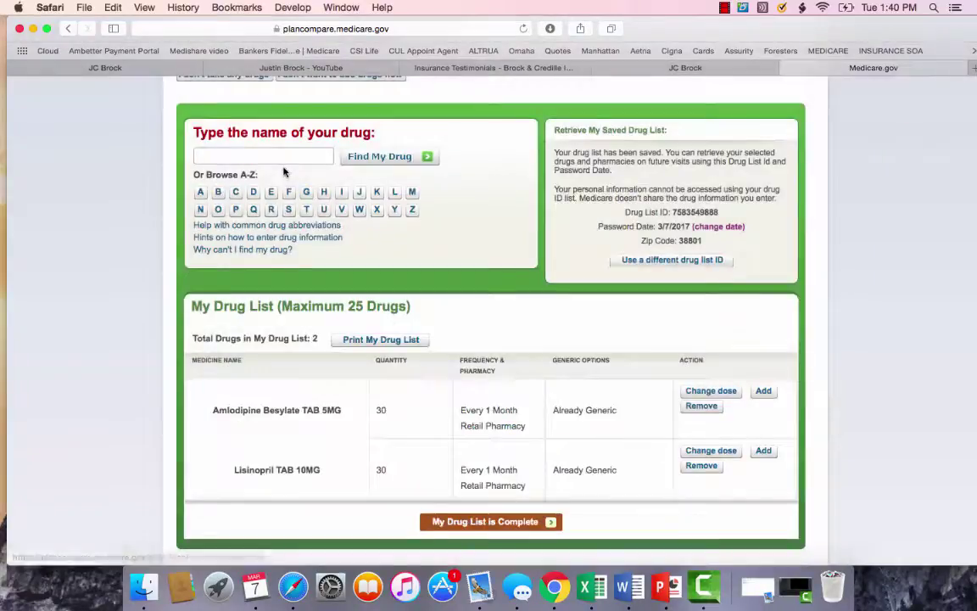
# Add Omeprazole CAP 20MG to the drug list.
pyautogui.click(277, 157)
pyautogui.write('omeprazole')
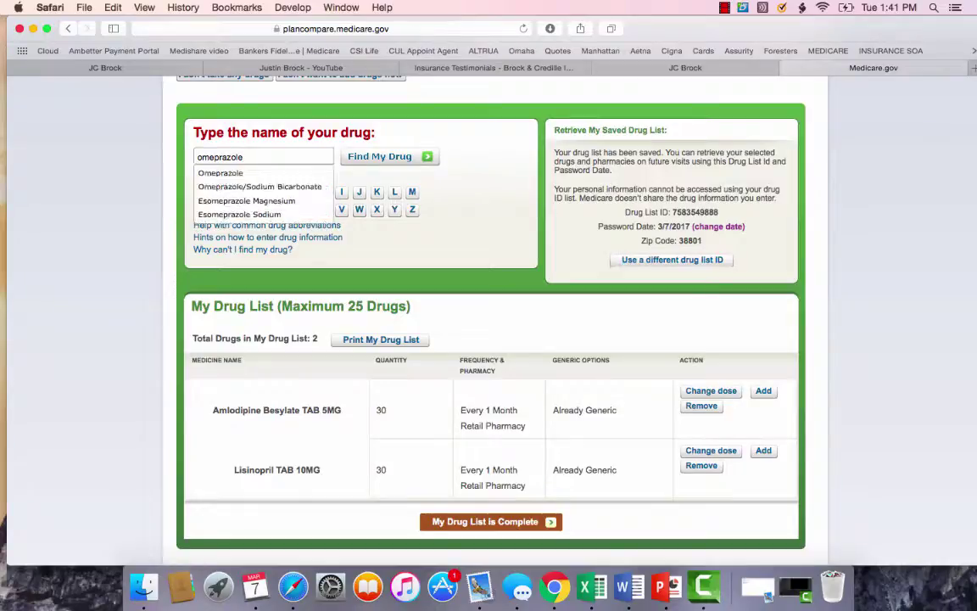
pyautogui.click(214, 173)
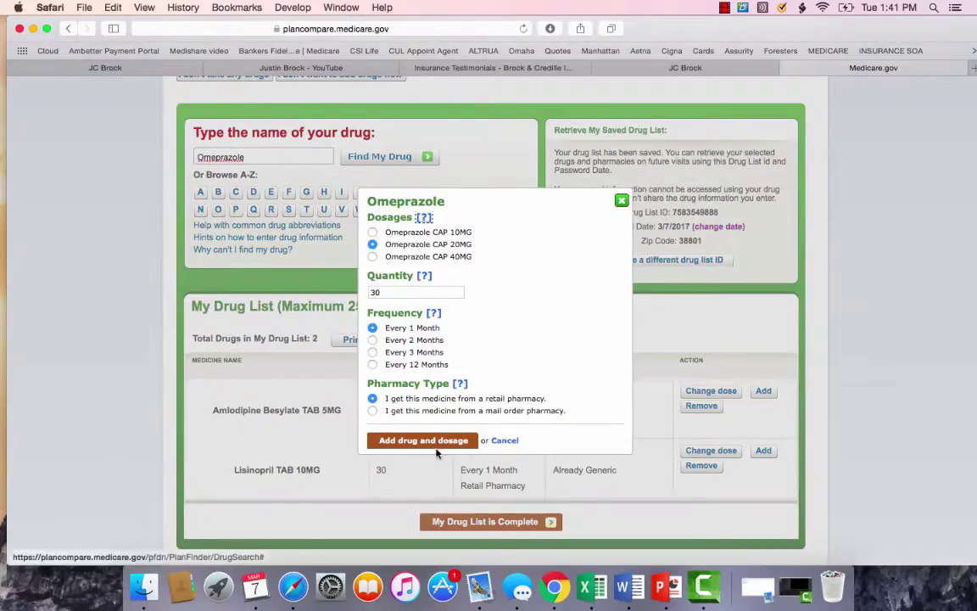
pyautogui.click(434, 441)
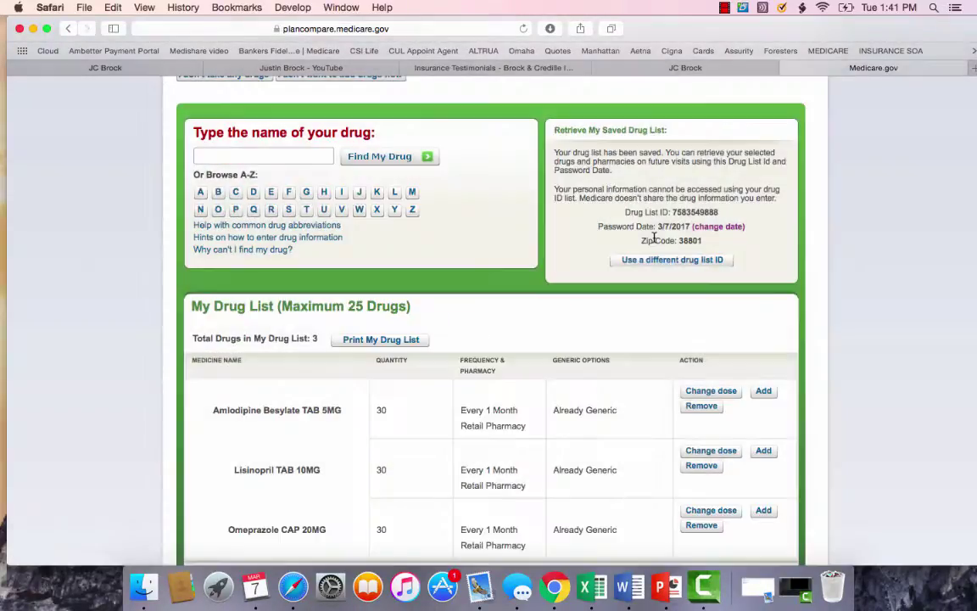
# Note the saved drug list ID and mark the drug list complete.
pyautogui.scroll(-2, 547, 316)
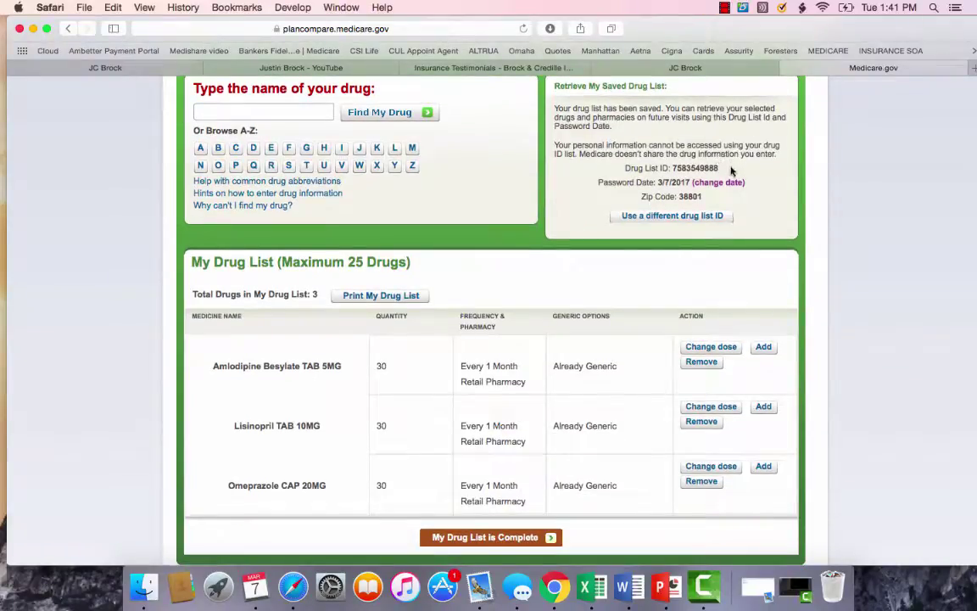
pyautogui.doubleClick(676, 167)
pyautogui.scroll(-1, 509, 513)
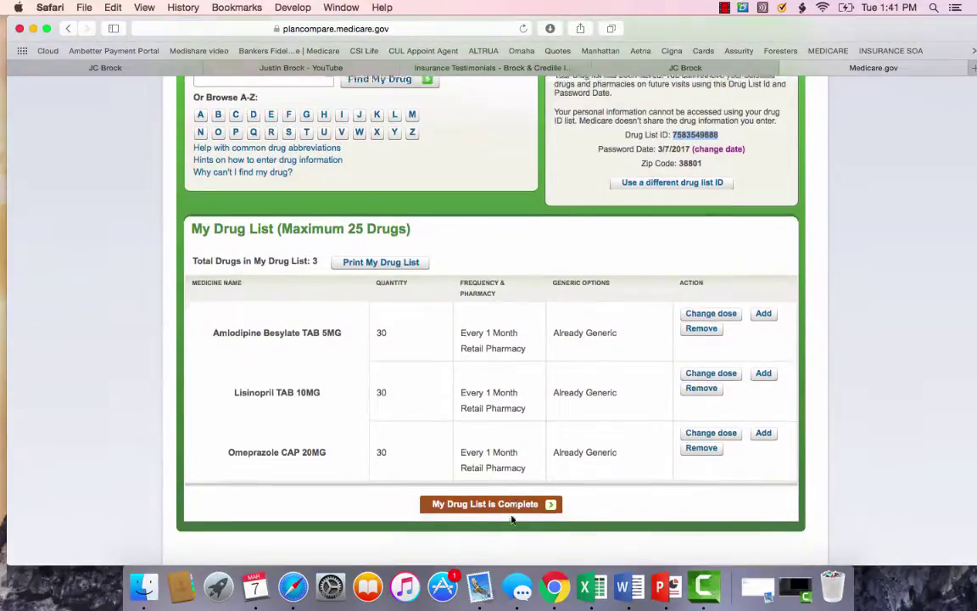
pyautogui.click(502, 500)
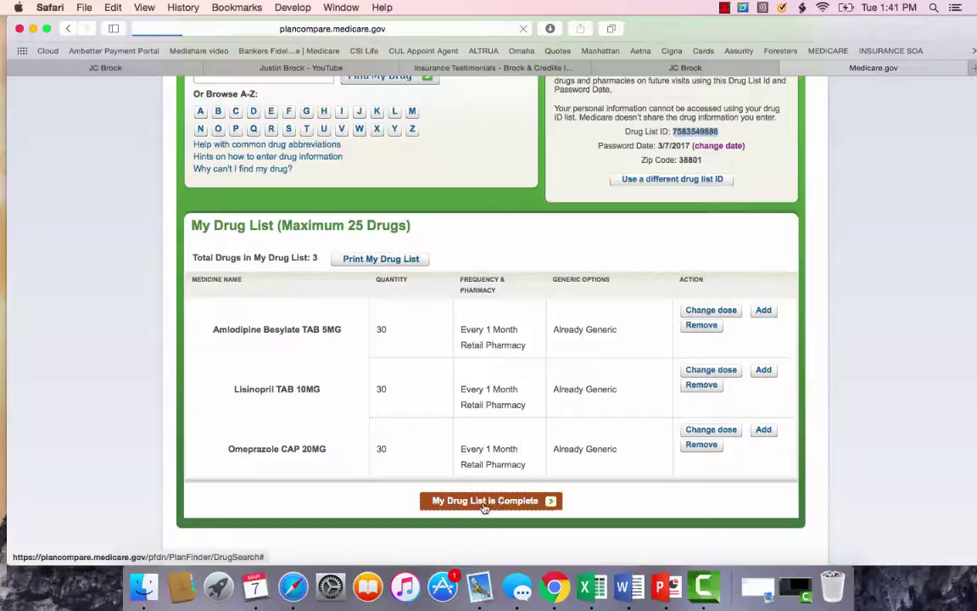
# Widen the pharmacy search to 16 miles and add Walmart Pharmacy 10-0391.
pyautogui.scroll(-5, 477, 364)
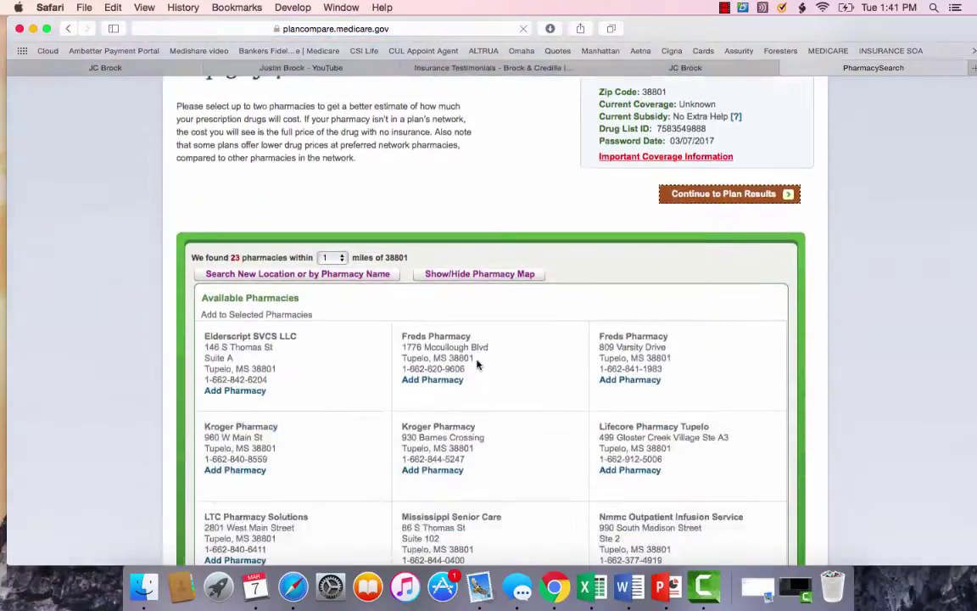
pyautogui.scroll(-4, 478, 364)
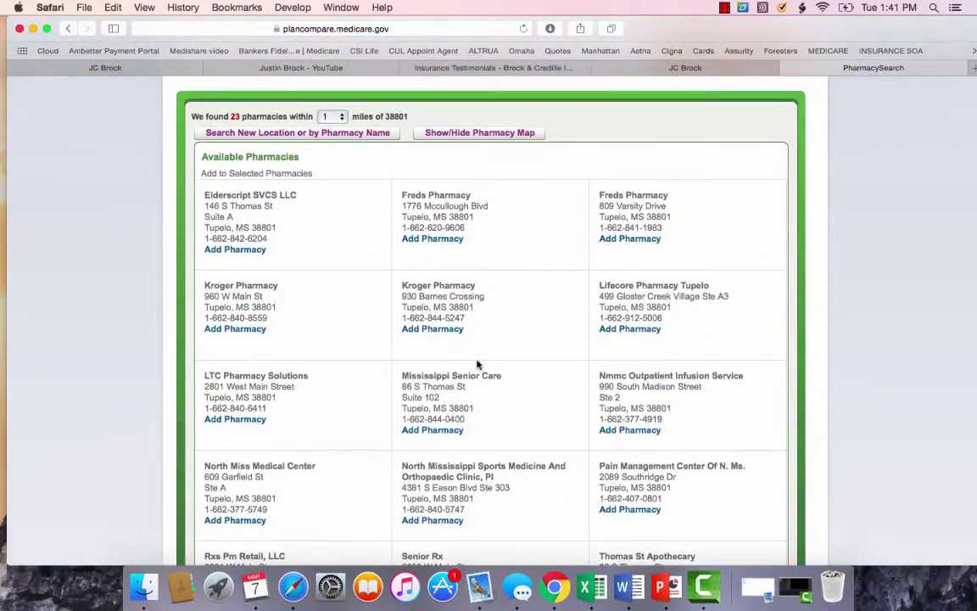
pyautogui.click(336, 106)
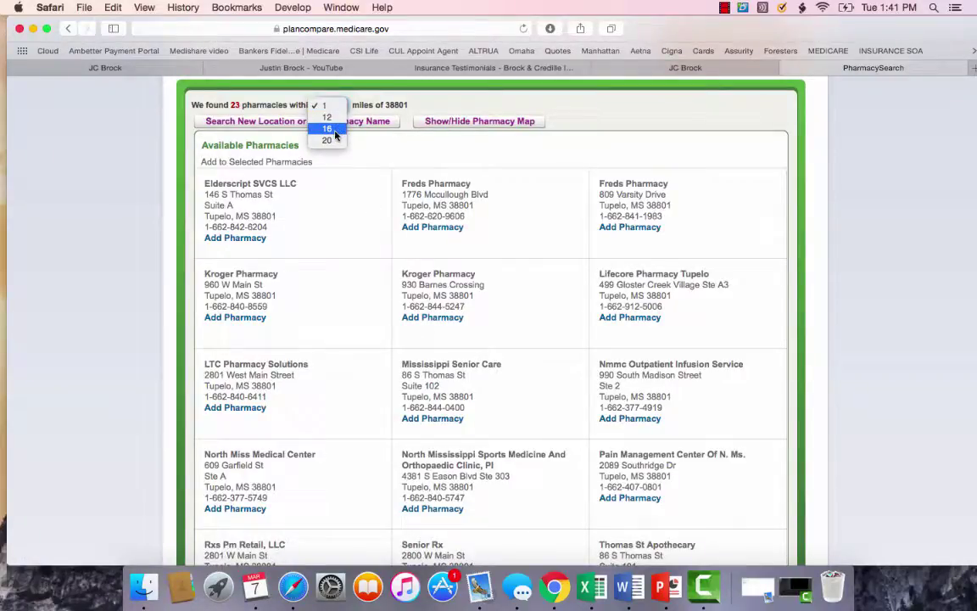
pyautogui.click(335, 130)
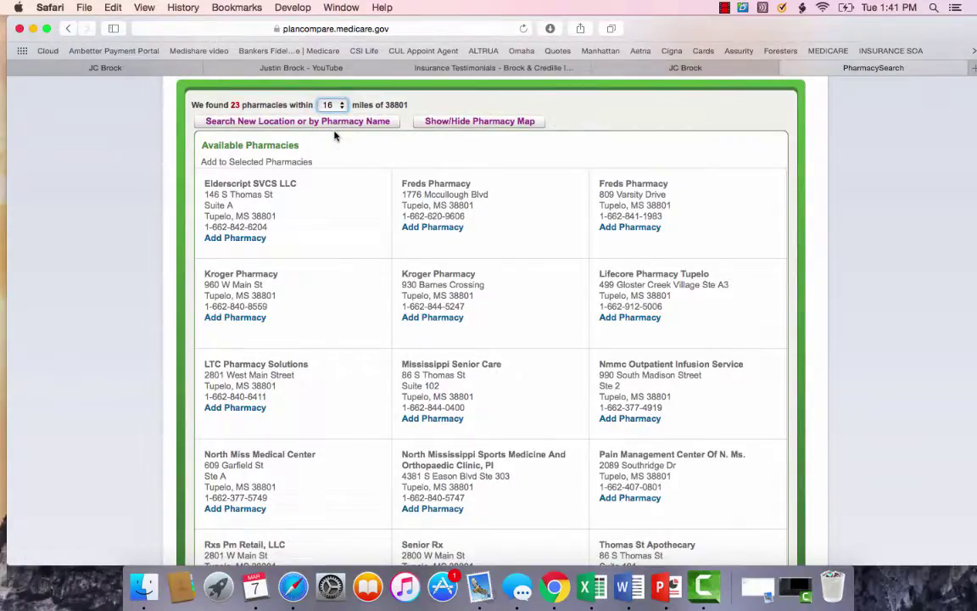
pyautogui.scroll(-5, 357, 161)
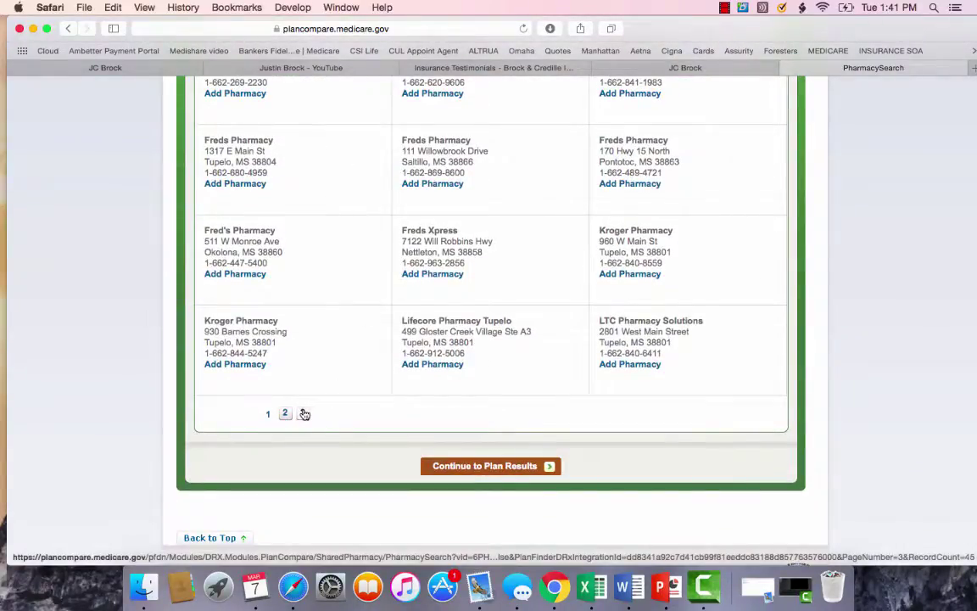
pyautogui.click(304, 414)
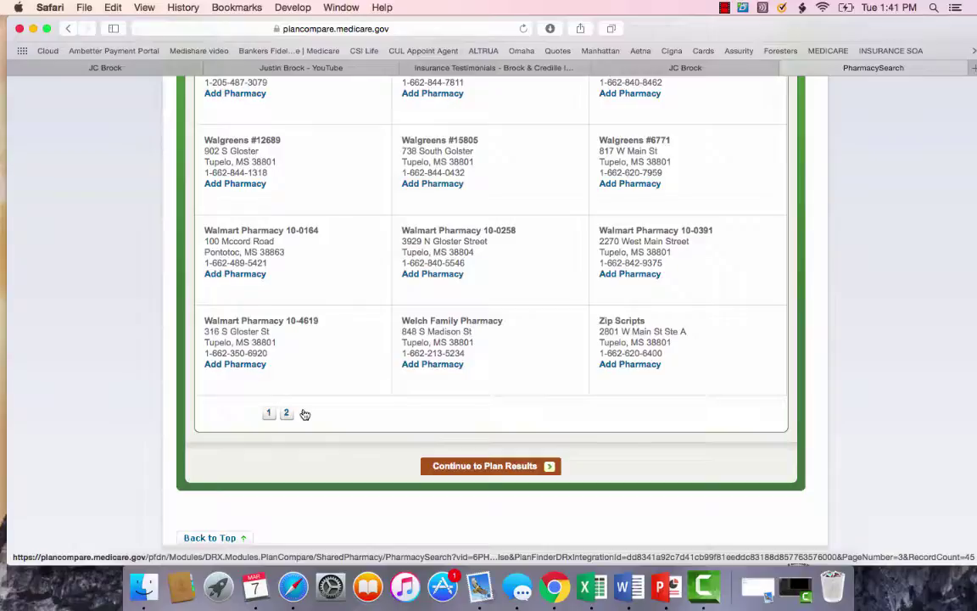
pyautogui.scroll(2, 321, 271)
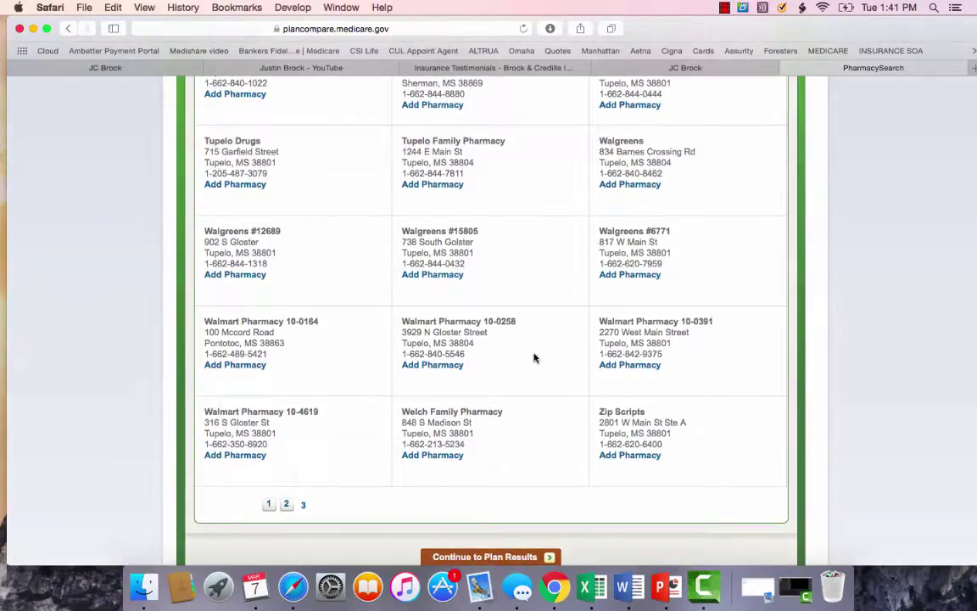
pyautogui.click(630, 365)
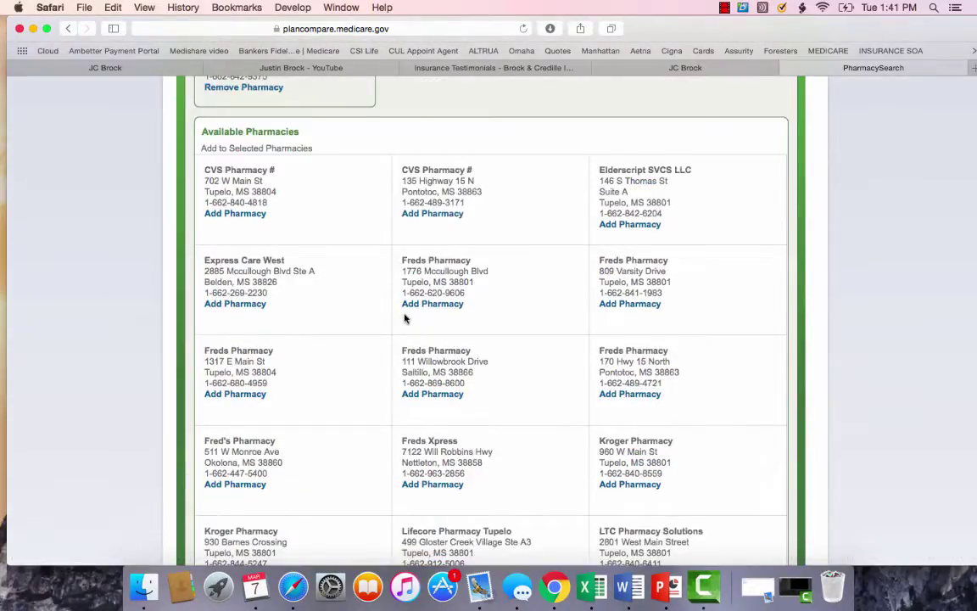
# Add Walgreens #15805 from page 3 as the second pharmacy and continue to plan results.
pyautogui.scroll(-5, 405, 318)
pyautogui.scroll(3, 405, 318)
pyautogui.scroll(-3, 384, 388)
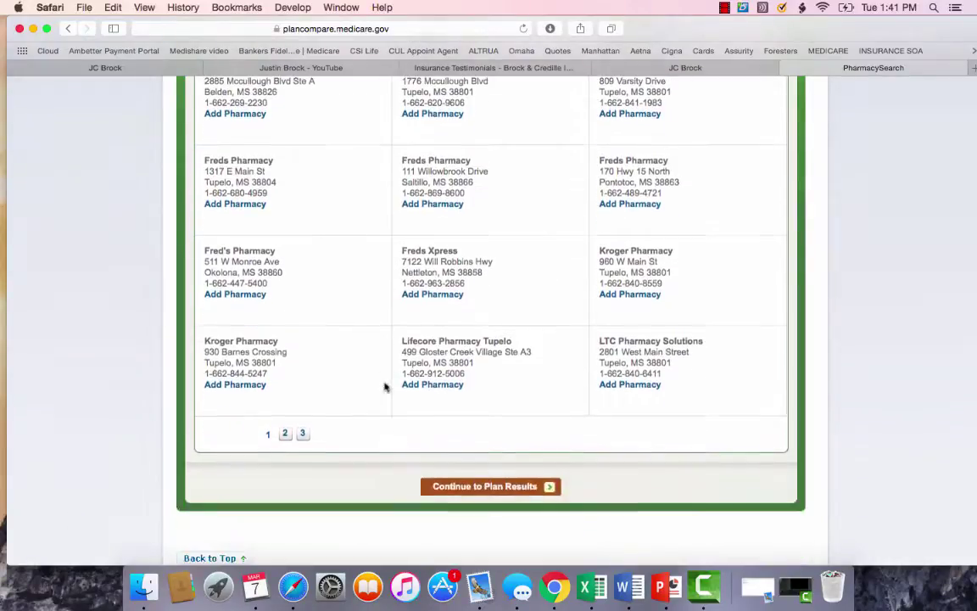
pyautogui.click(303, 435)
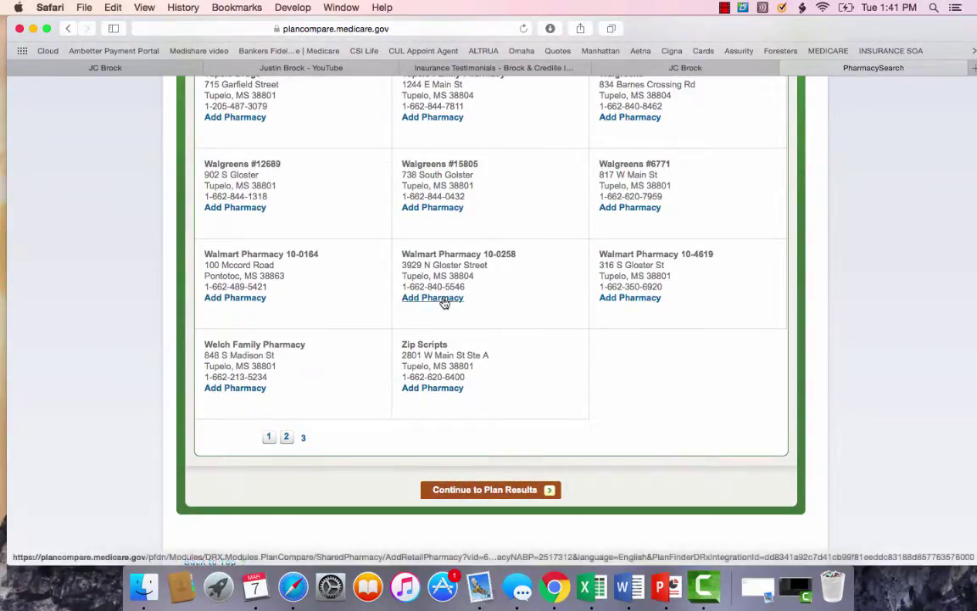
pyautogui.scroll(1, 441, 280)
pyautogui.click(433, 225)
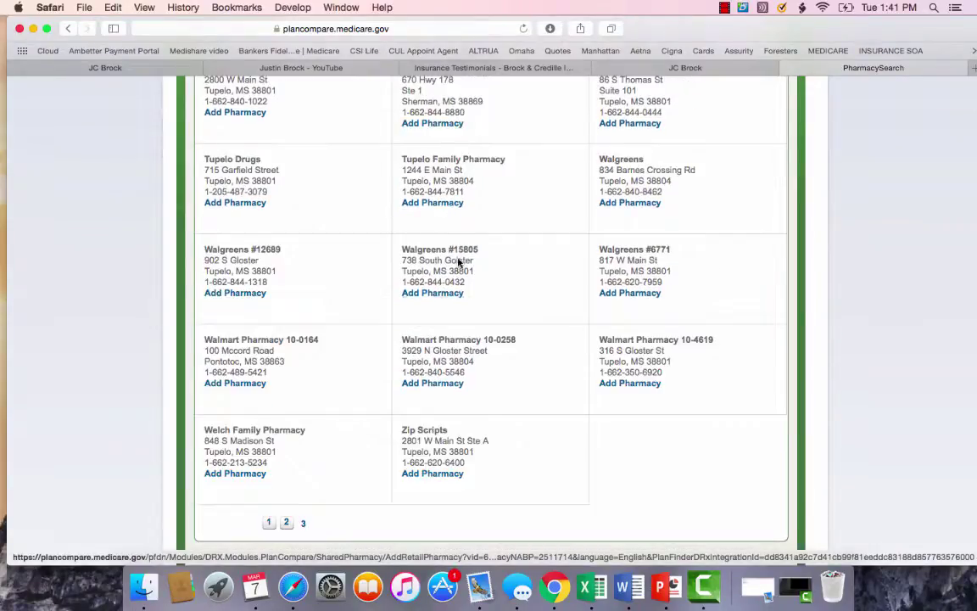
pyautogui.scroll(-5, 496, 330)
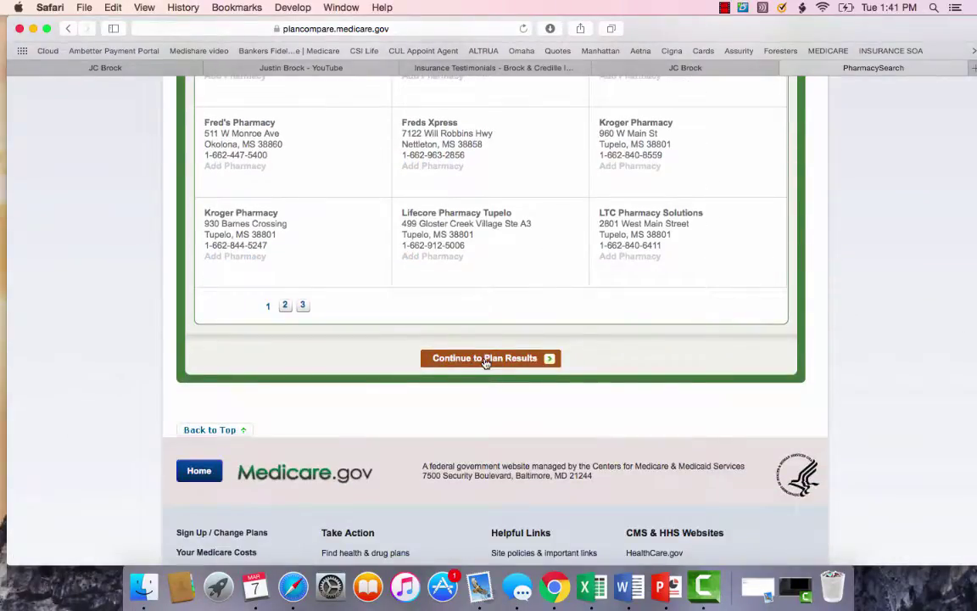
pyautogui.scroll(10, 486, 362)
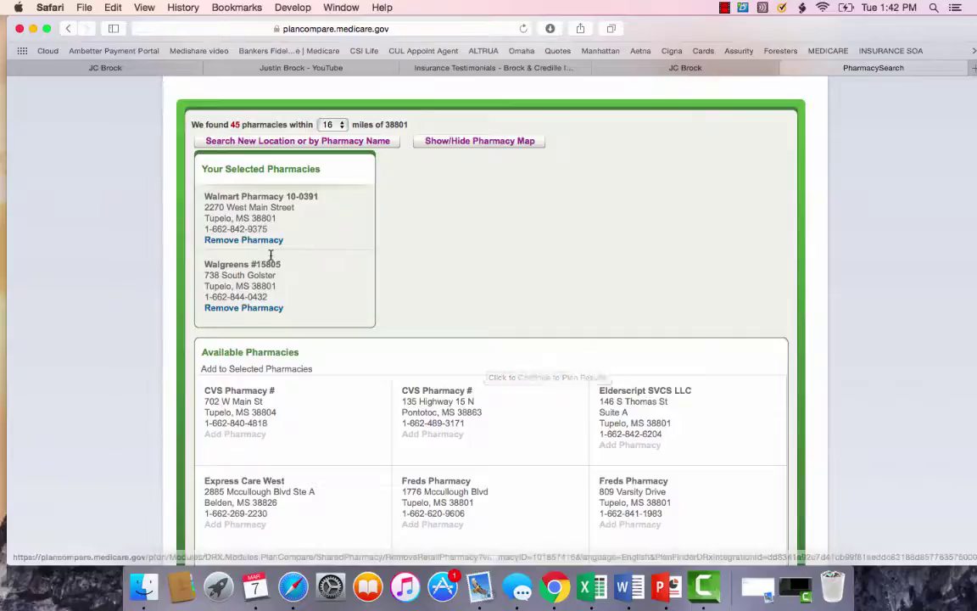
pyautogui.scroll(-10, 439, 421)
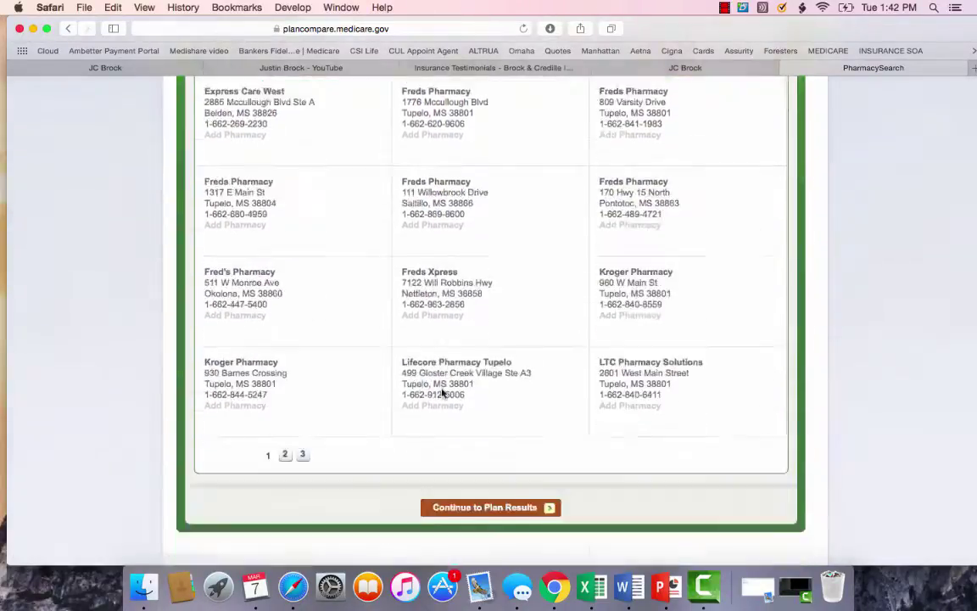
pyautogui.click(480, 367)
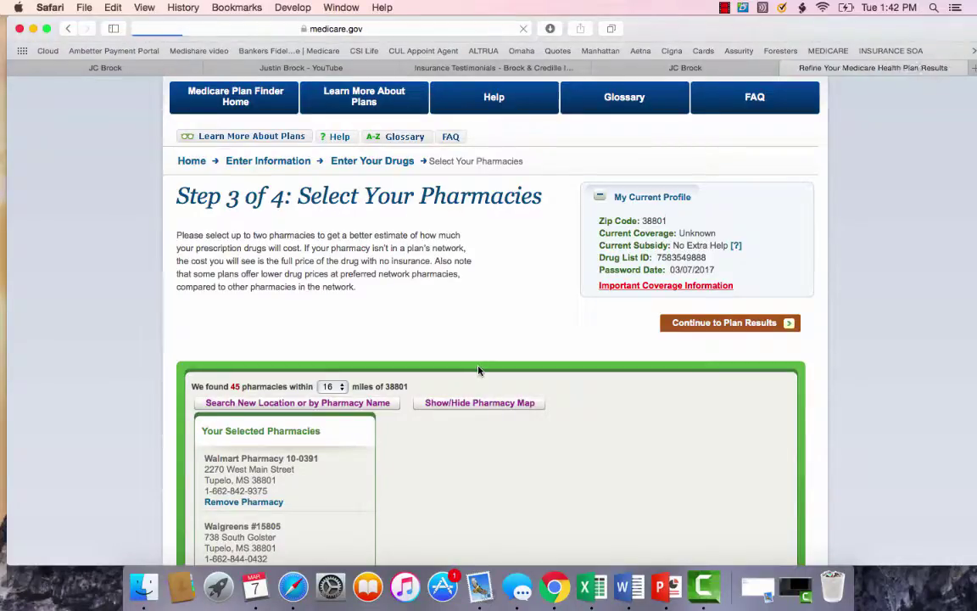
# Tick Prescription Drug Plans (with Original Medicare) in the search results summary.
pyautogui.scroll(-3, 479, 371)
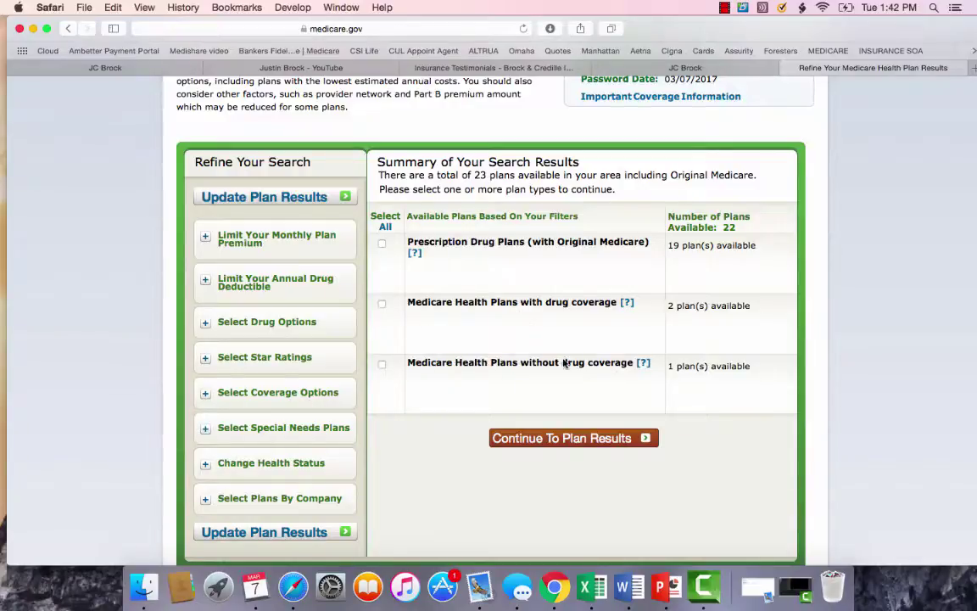
pyautogui.click(382, 245)
# Show the plan results and scroll to the 19 Prescription Drug Plans, led by WellCare Classic (PDP).
pyautogui.click(584, 443)
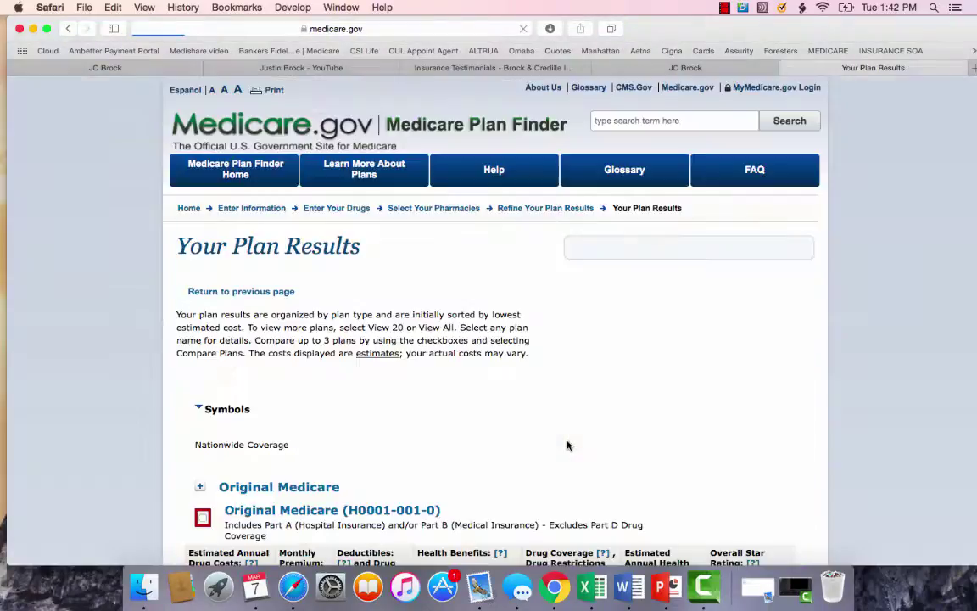
pyautogui.scroll(-3, 568, 448)
pyautogui.scroll(-4, 382, 428)
pyautogui.scroll(-2, 381, 428)
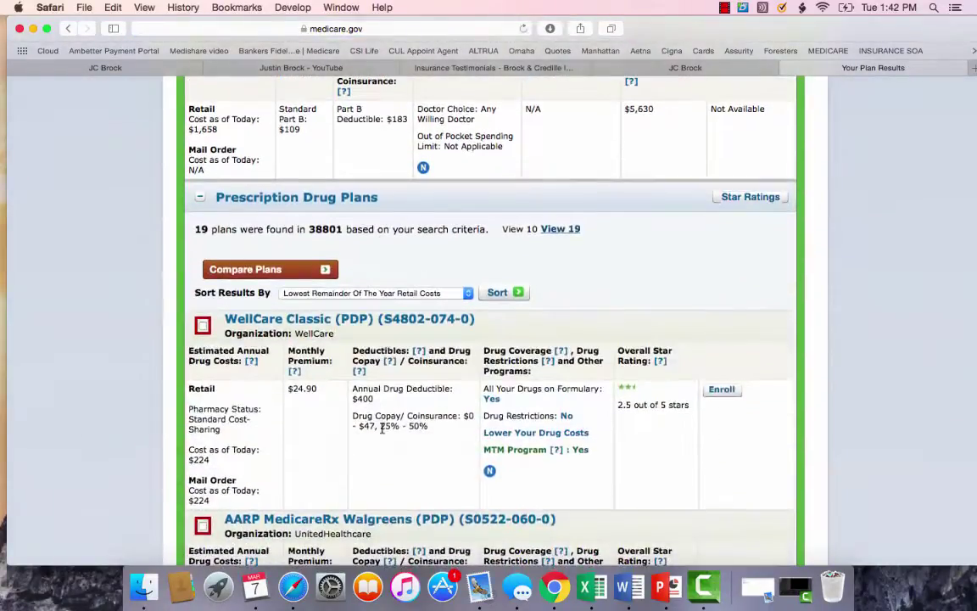
pyautogui.scroll(8, 382, 428)
pyautogui.scroll(-11, 382, 428)
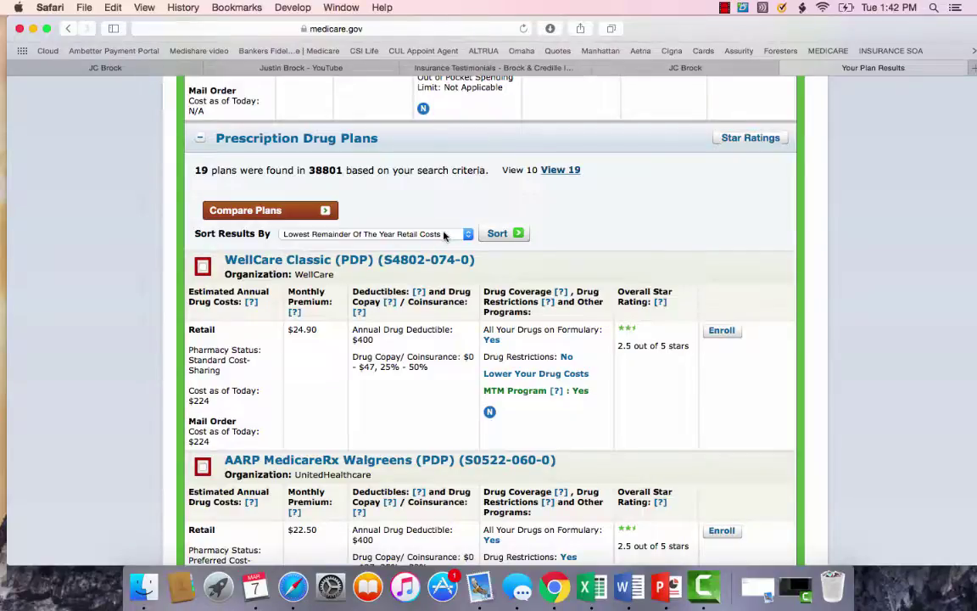
pyautogui.scroll(-2, 300, 351)
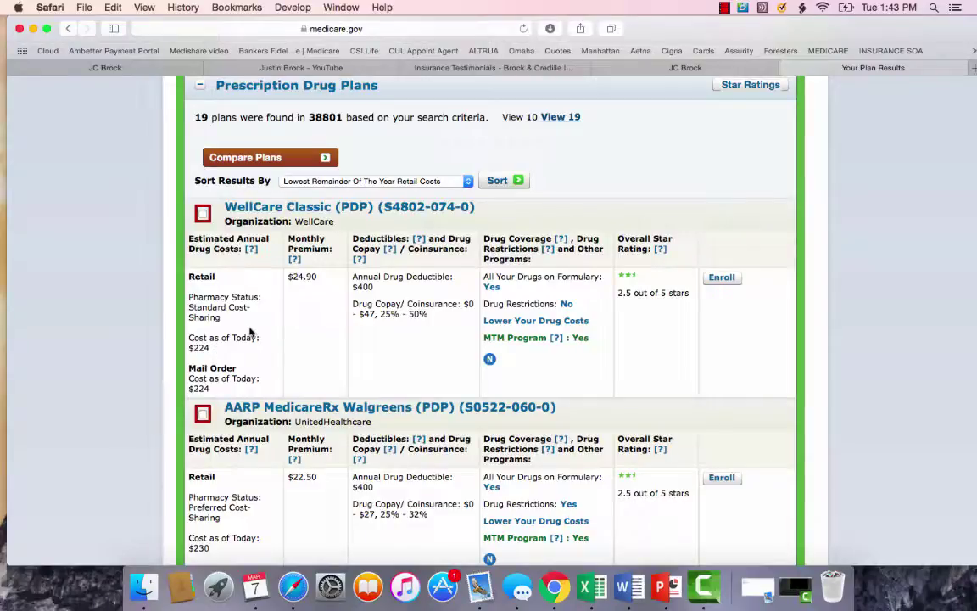
pyautogui.moveTo(191, 314); pyautogui.dragTo(170, 314)
pyautogui.click(204, 348)
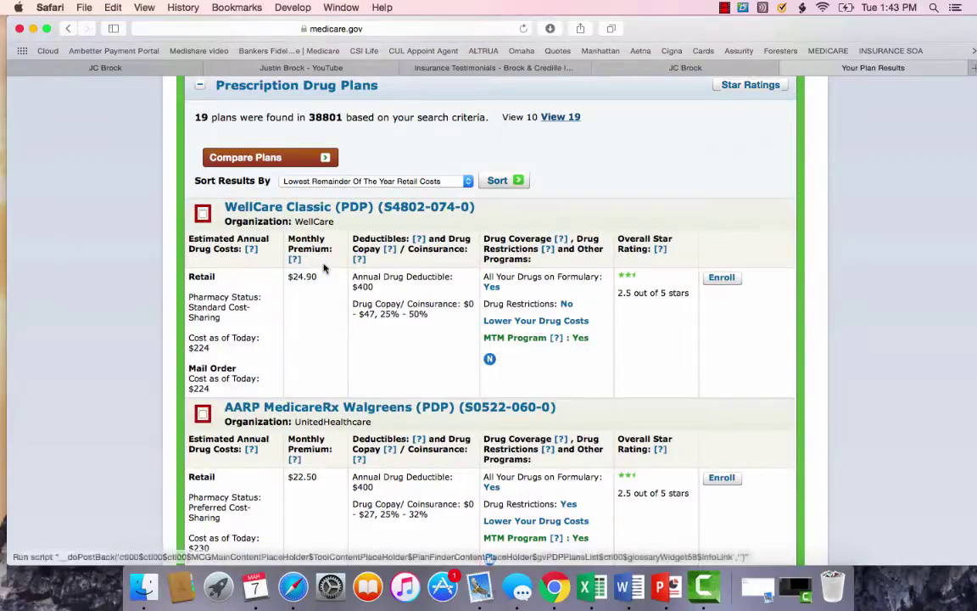
pyautogui.moveTo(318, 277); pyautogui.dragTo(288, 280)
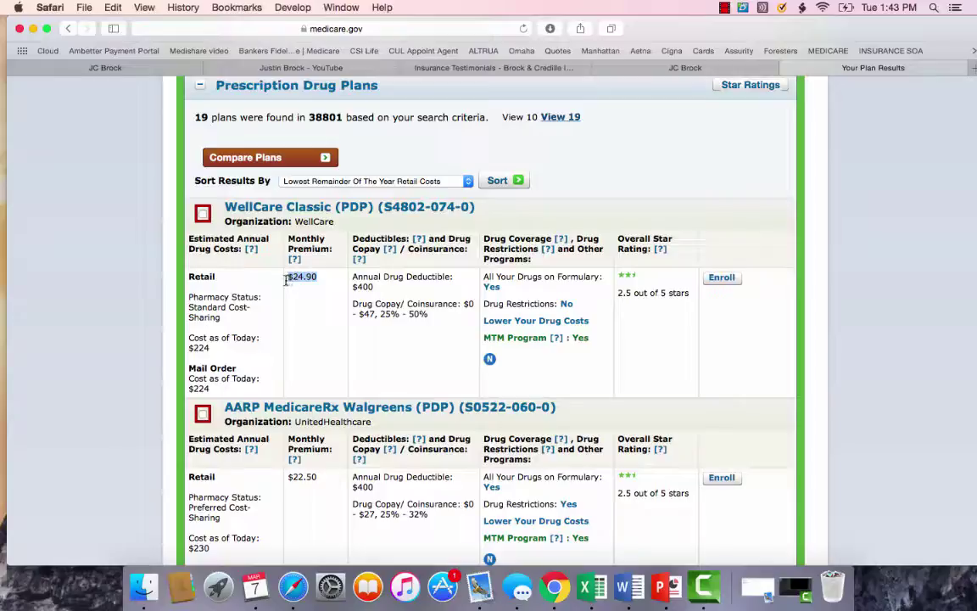
pyautogui.click(287, 282)
pyautogui.moveTo(373, 288); pyautogui.dragTo(350, 286)
pyautogui.rightClick(366, 292)
pyautogui.click(367, 293)
pyautogui.moveTo(214, 348); pyautogui.dragTo(184, 350)
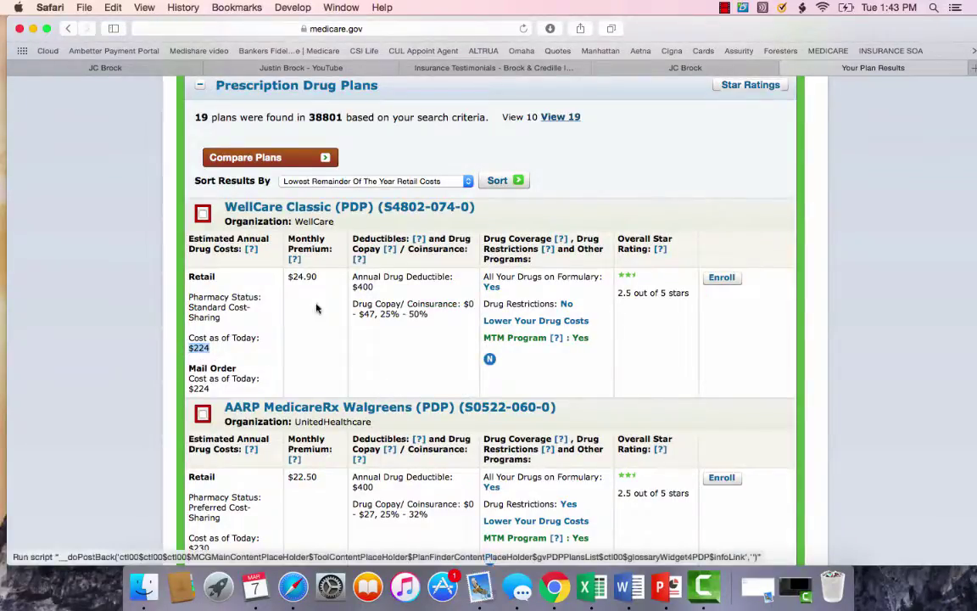
pyautogui.click(362, 287)
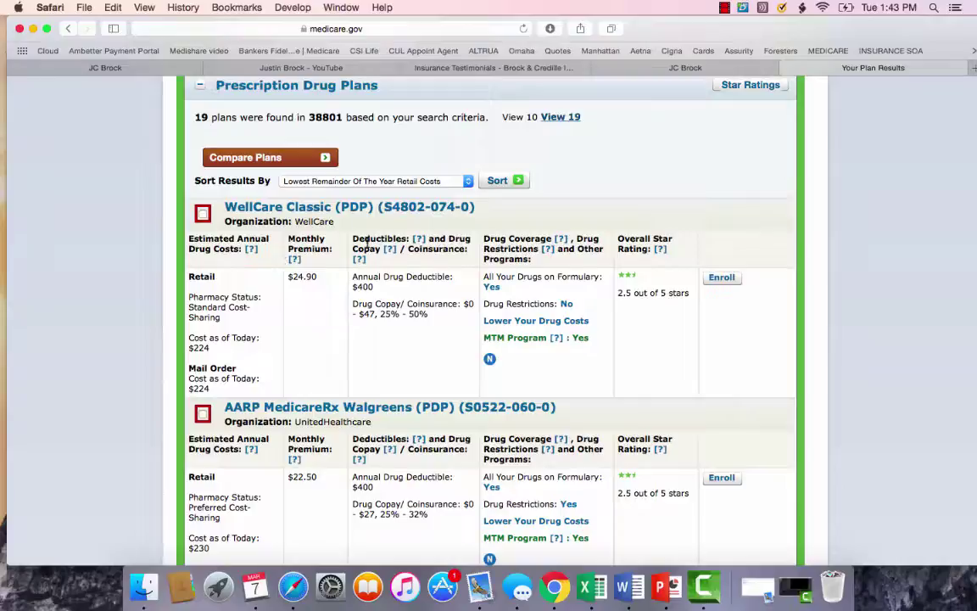
pyautogui.scroll(5, 367, 243)
pyautogui.scroll(-5, 366, 242)
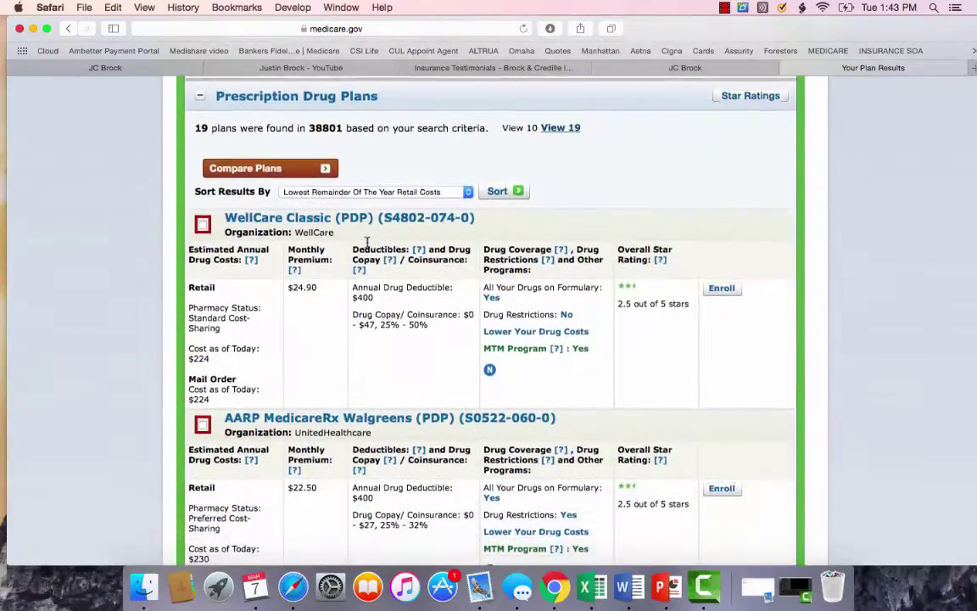
pyautogui.scroll(-1, 366, 243)
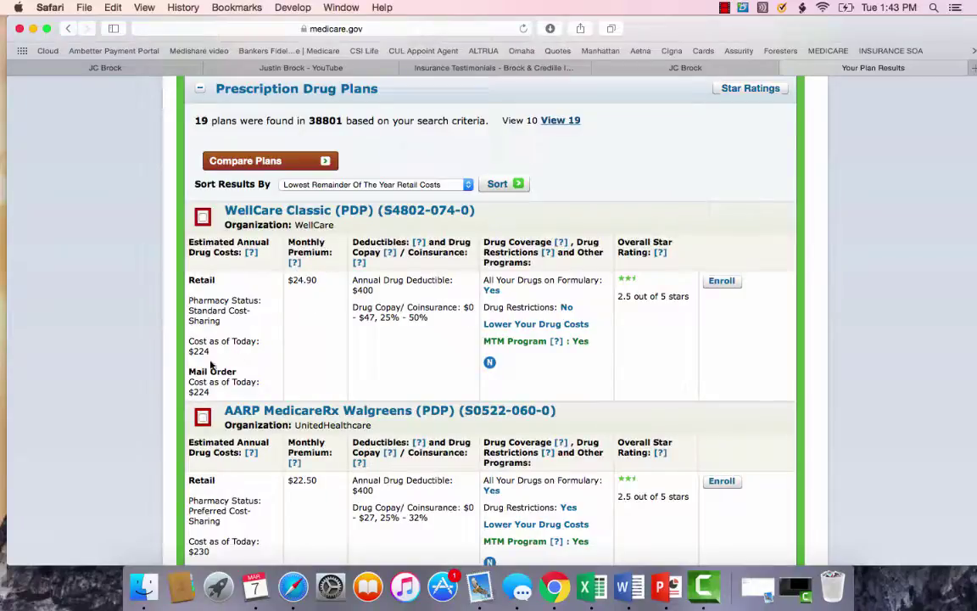
pyautogui.moveTo(211, 351); pyautogui.dragTo(188, 350)
pyautogui.scroll(2, 327, 323)
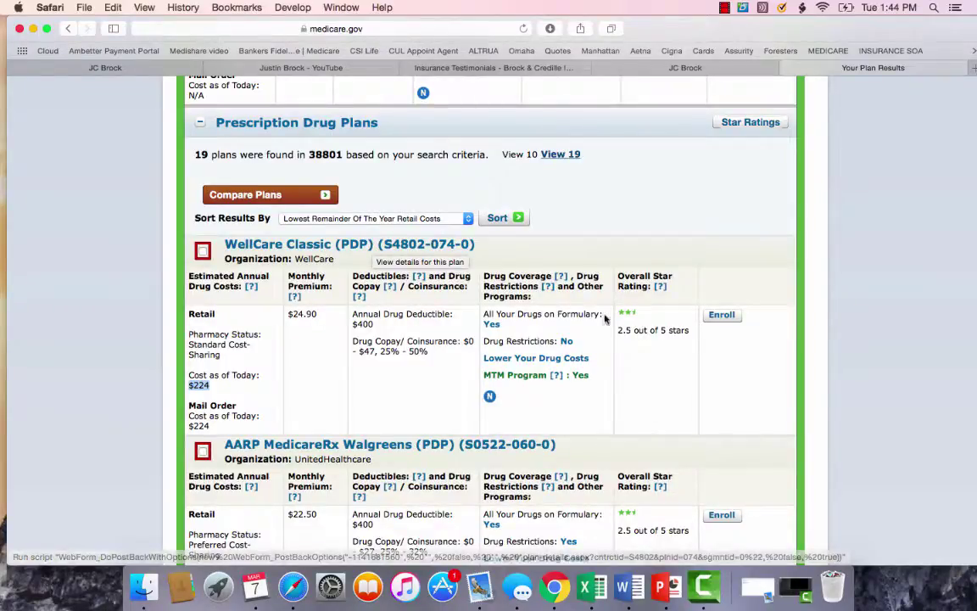
pyautogui.scroll(-4, 440, 359)
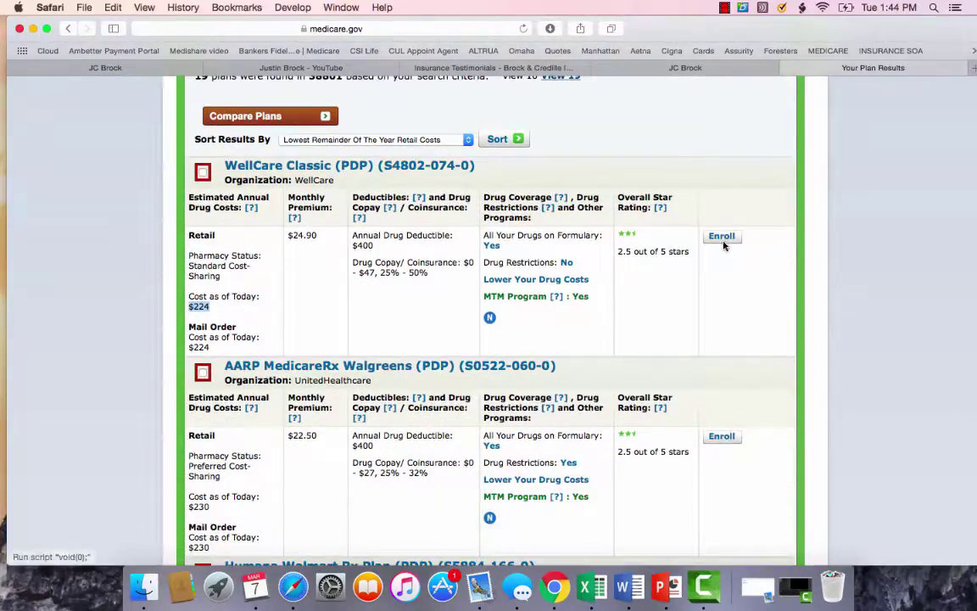
pyautogui.scroll(-3, 420, 310)
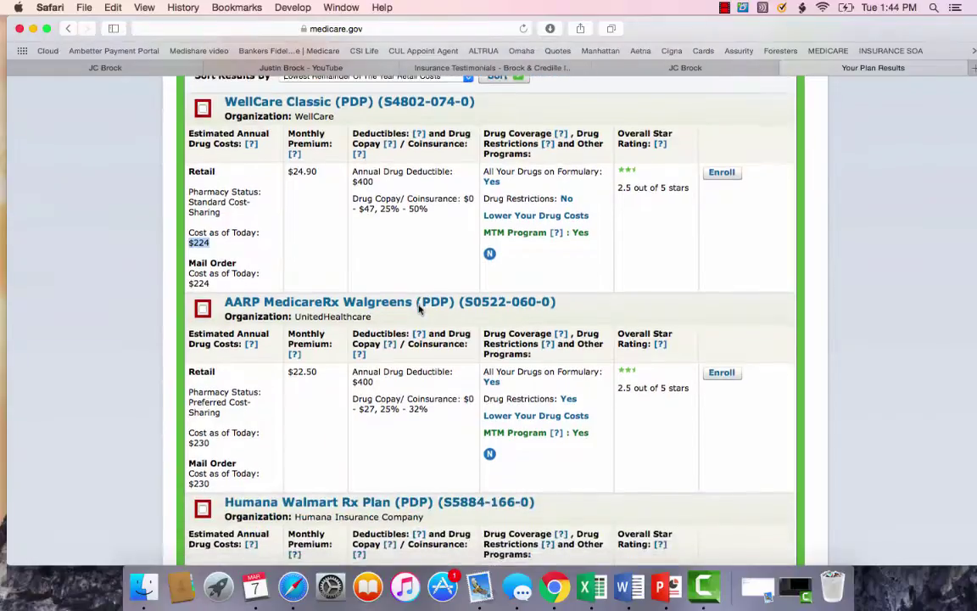
pyautogui.scroll(4, 418, 311)
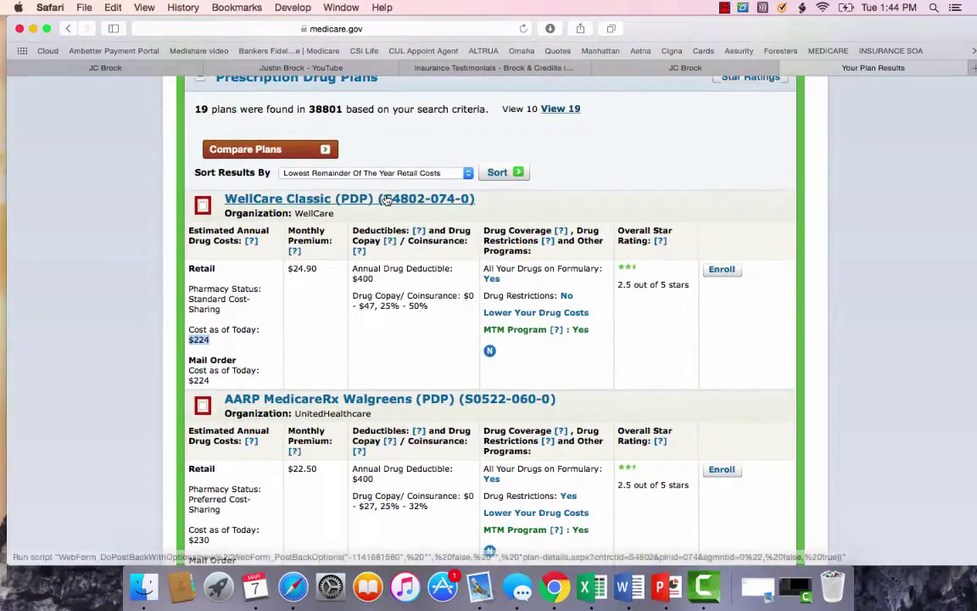
# Open the WellCare Classic (PDP) plan details page.
pyautogui.click(386, 198)
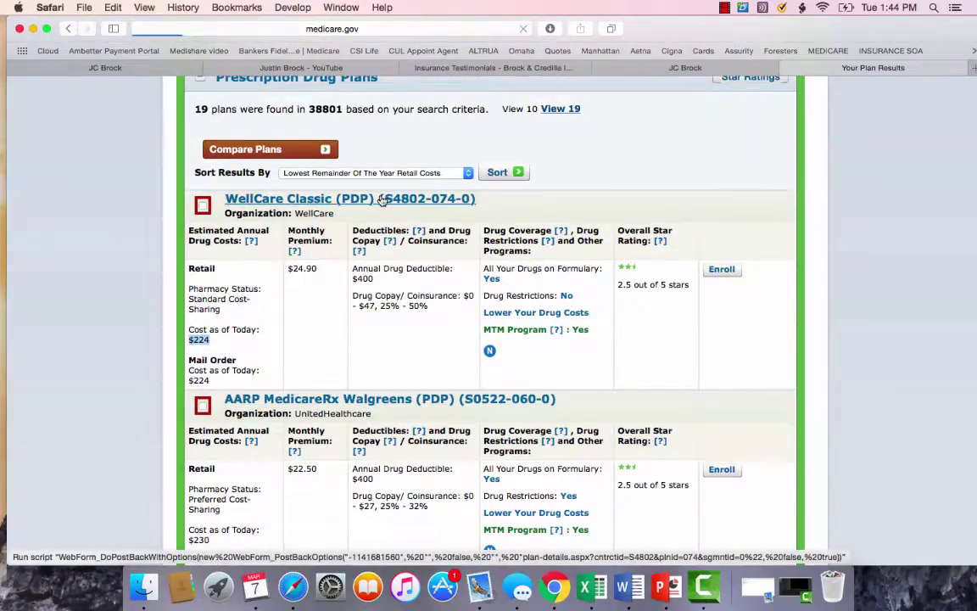
pyautogui.scroll(-5, 381, 298)
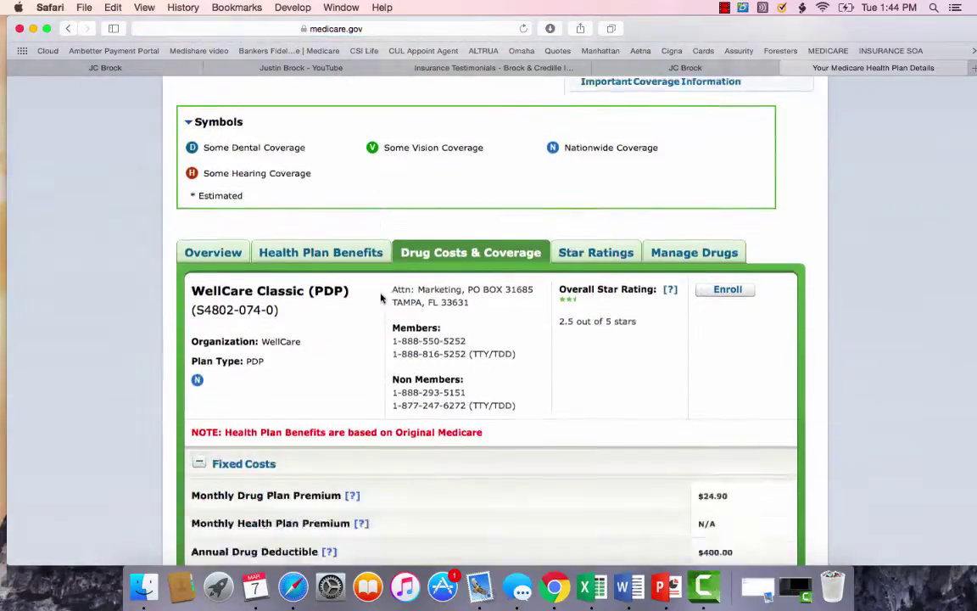
pyautogui.scroll(-20, 381, 298)
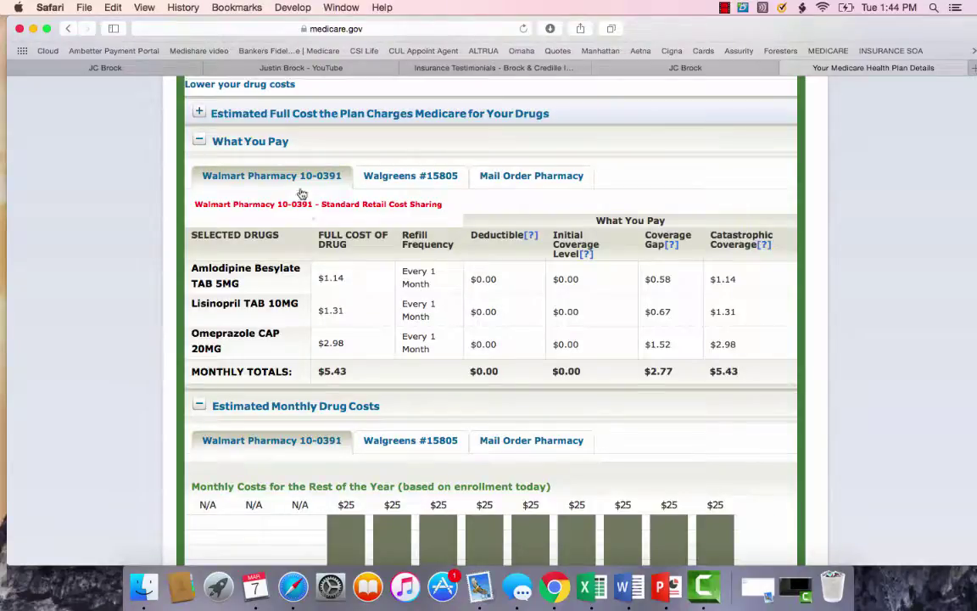
# Compare drug costs for Walgreens #15805, mail order and Walmart Pharmacy 10-0391.
pyautogui.click(411, 173)
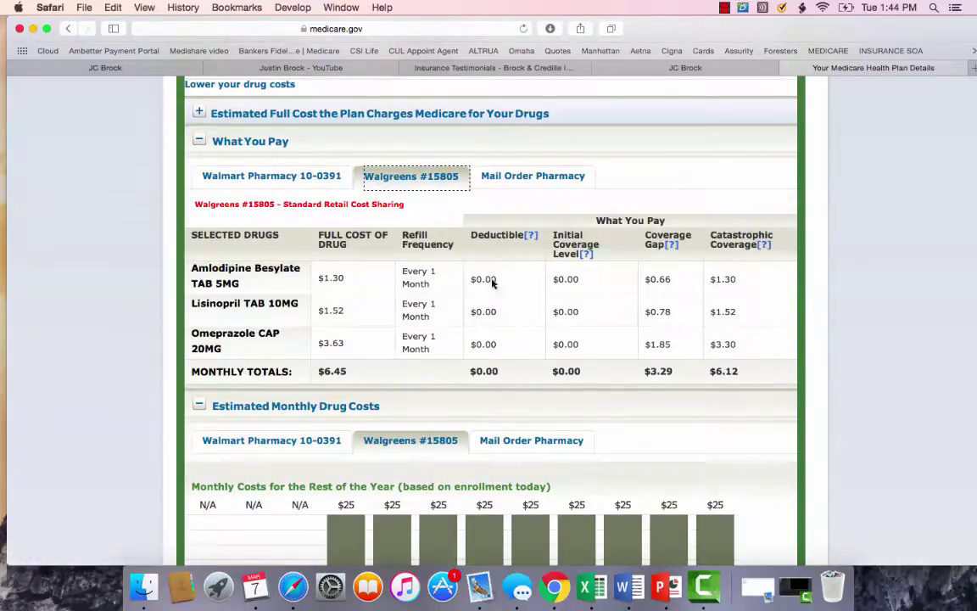
pyautogui.click(519, 188)
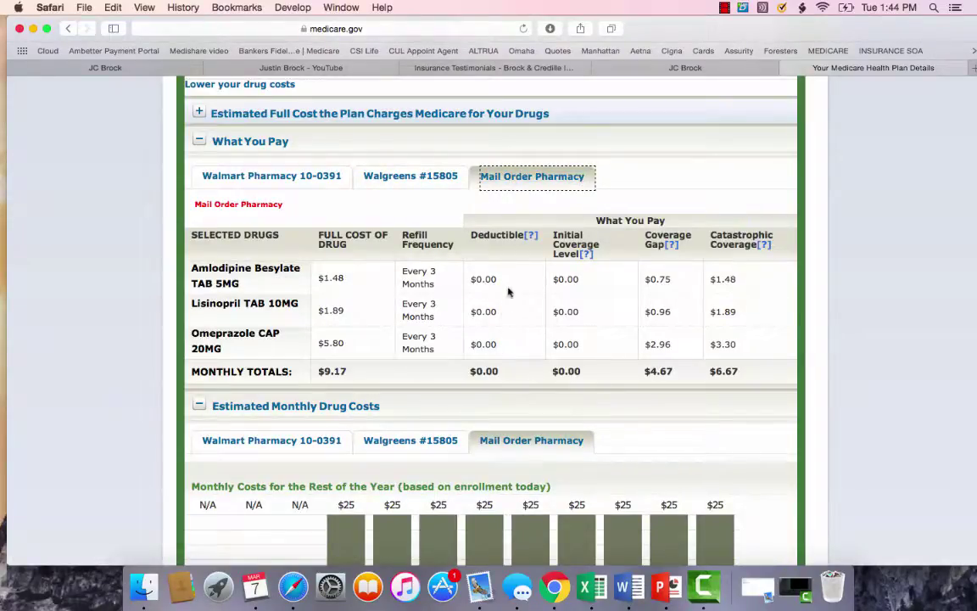
pyautogui.click(408, 183)
pyautogui.click(280, 176)
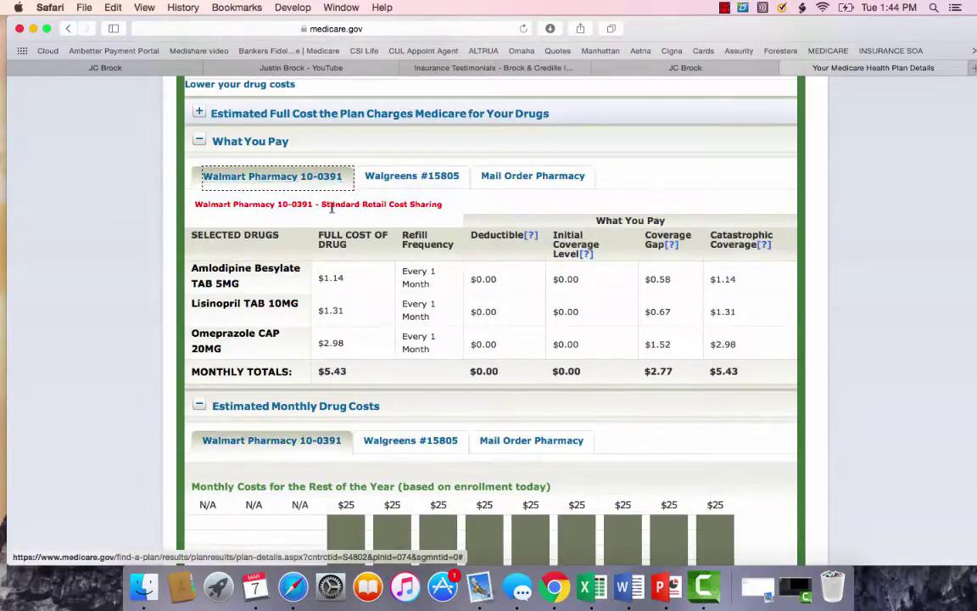
pyautogui.scroll(-5, 360, 257)
pyautogui.scroll(-3, 360, 257)
pyautogui.scroll(5, 359, 258)
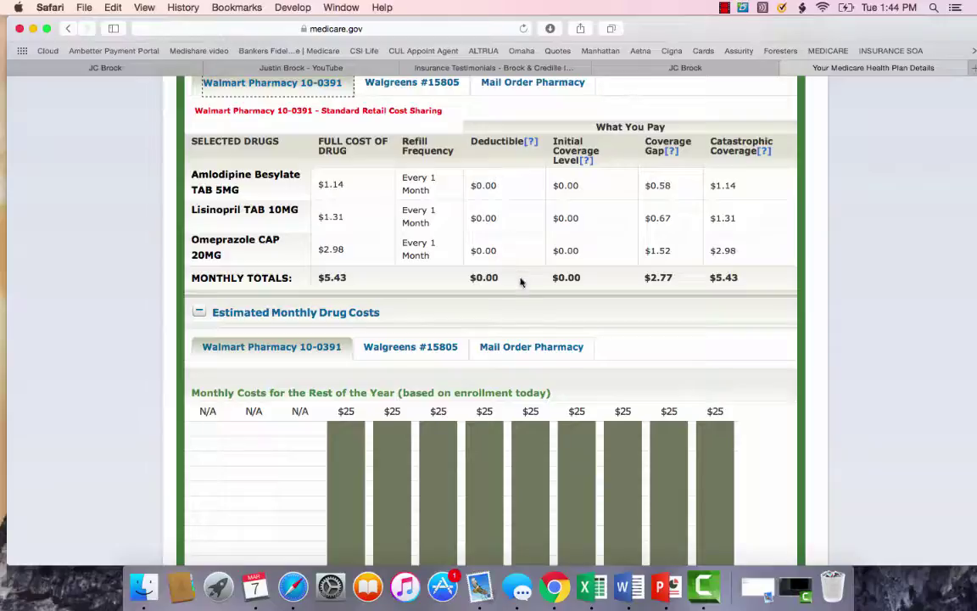
pyautogui.scroll(-3, 518, 255)
pyautogui.scroll(2, 521, 283)
pyautogui.scroll(10, 521, 283)
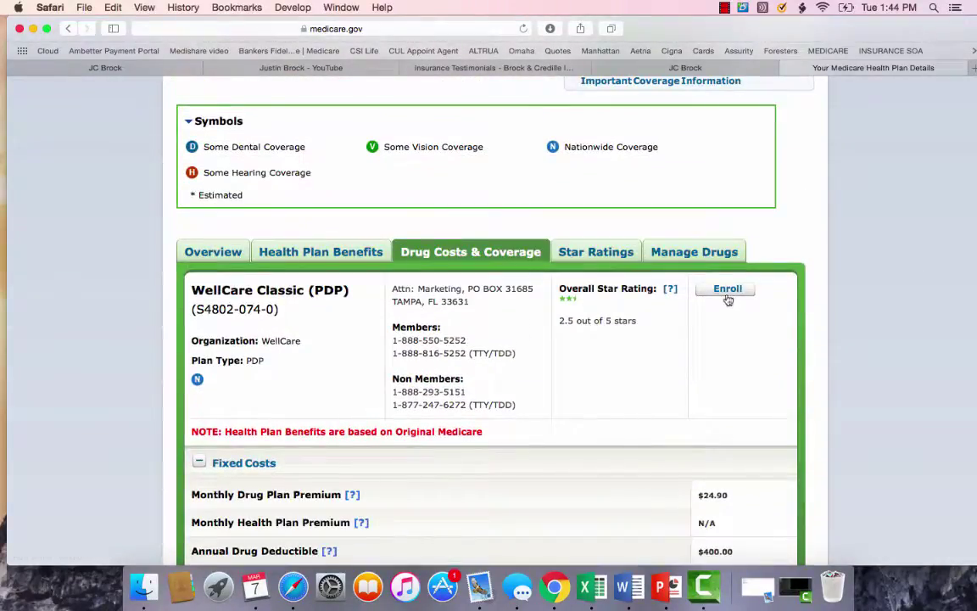
# Start enrollment in WellCare Classic (PDP) and reposition the enrollment window.
pyautogui.click(732, 289)
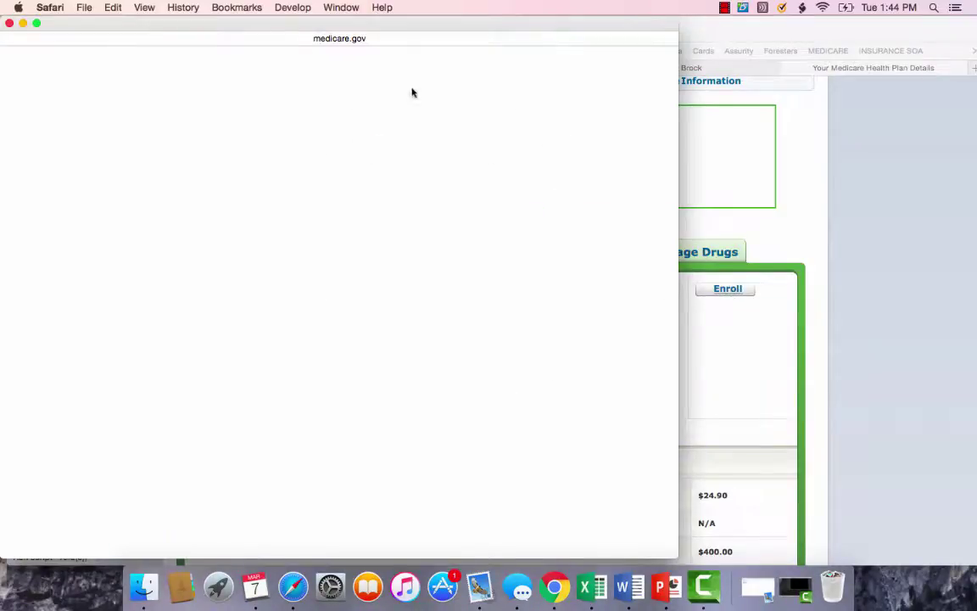
pyautogui.moveTo(383, 26); pyautogui.dragTo(510, 26)
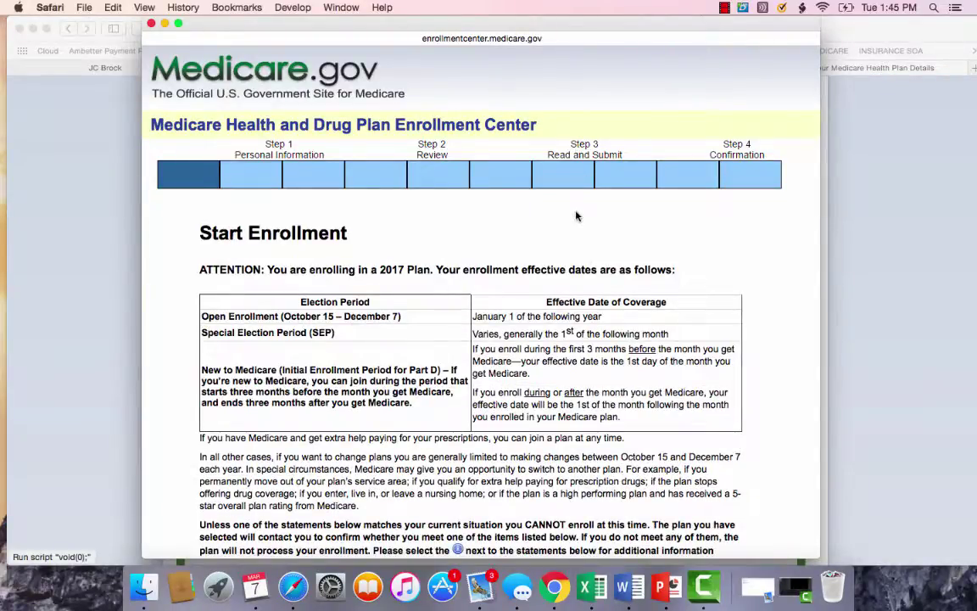
pyautogui.scroll(-5, 502, 279)
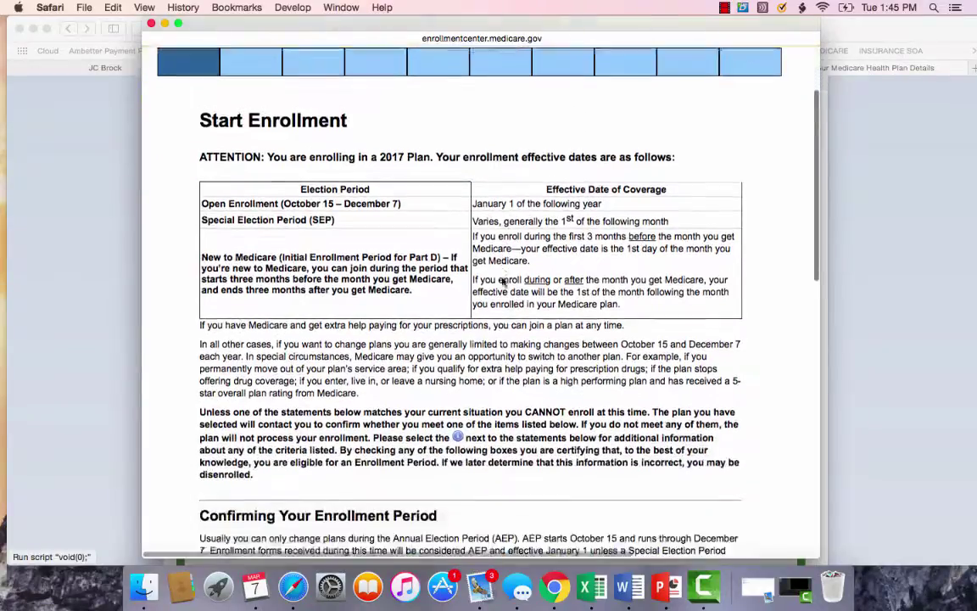
pyautogui.scroll(-4, 504, 278)
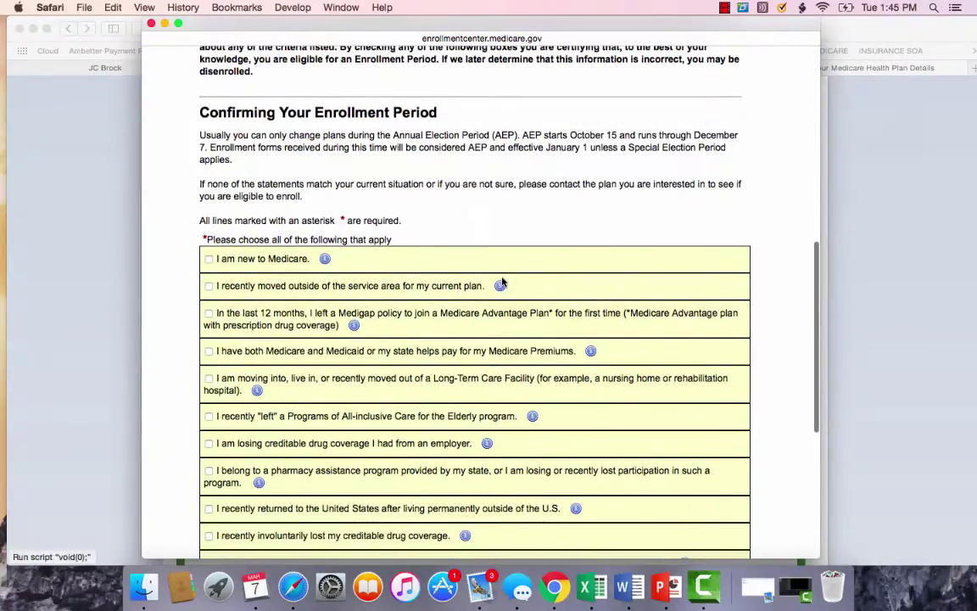
pyautogui.scroll(-1, 500, 282)
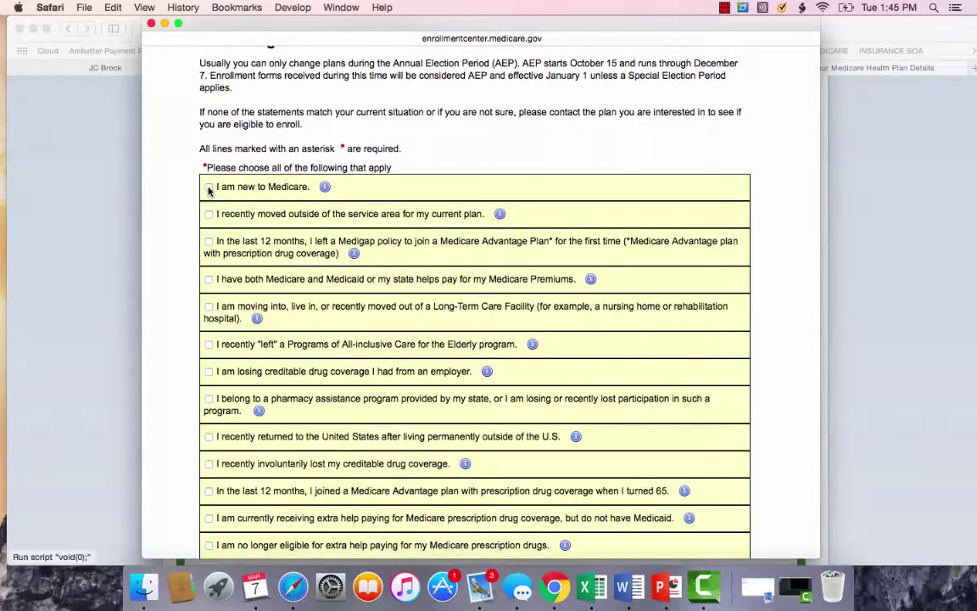
# Mark the applicant as new to Medicare and continue to Personal Information.
pyautogui.click(209, 188)
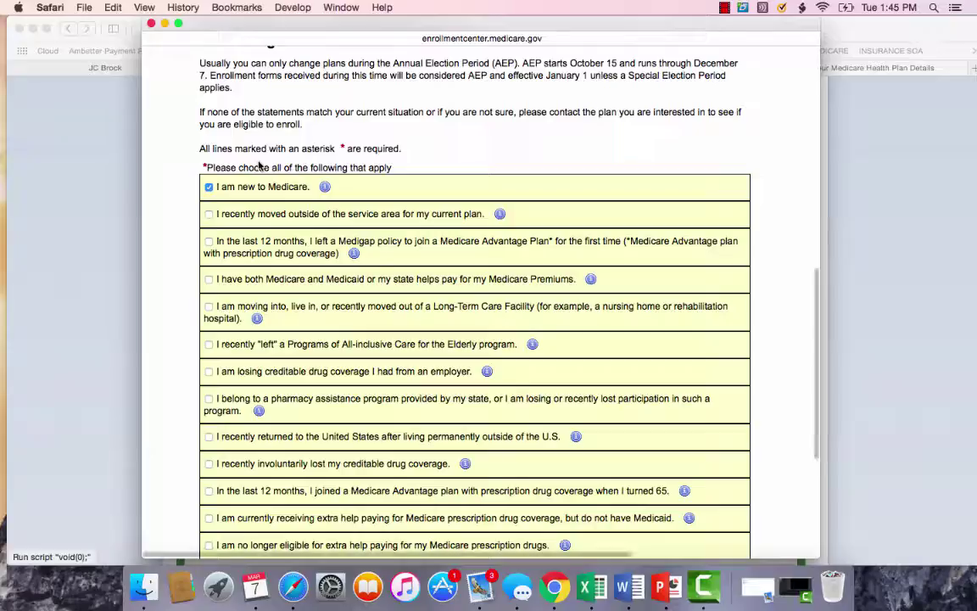
pyautogui.scroll(-3, 267, 363)
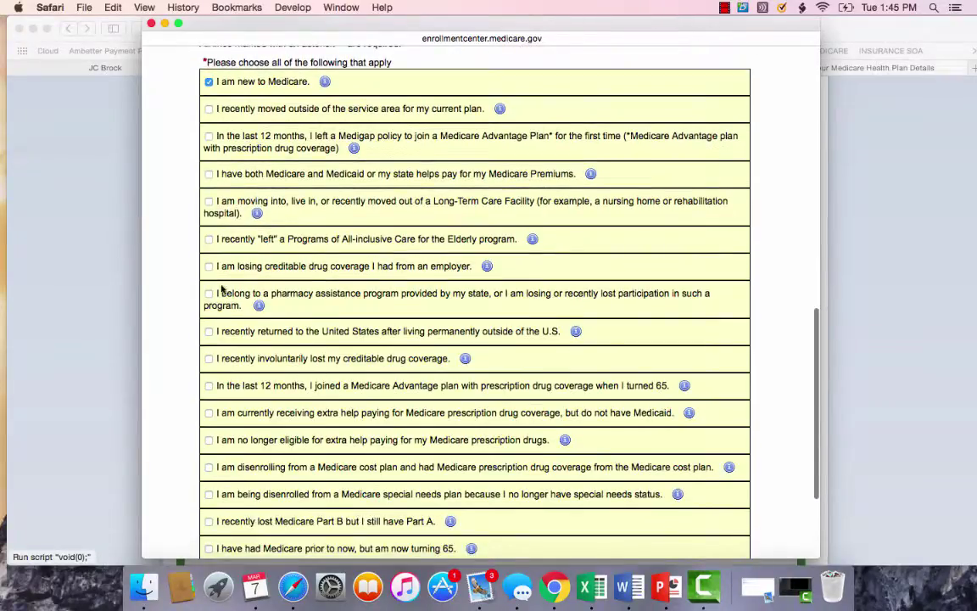
pyautogui.scroll(-4, 309, 365)
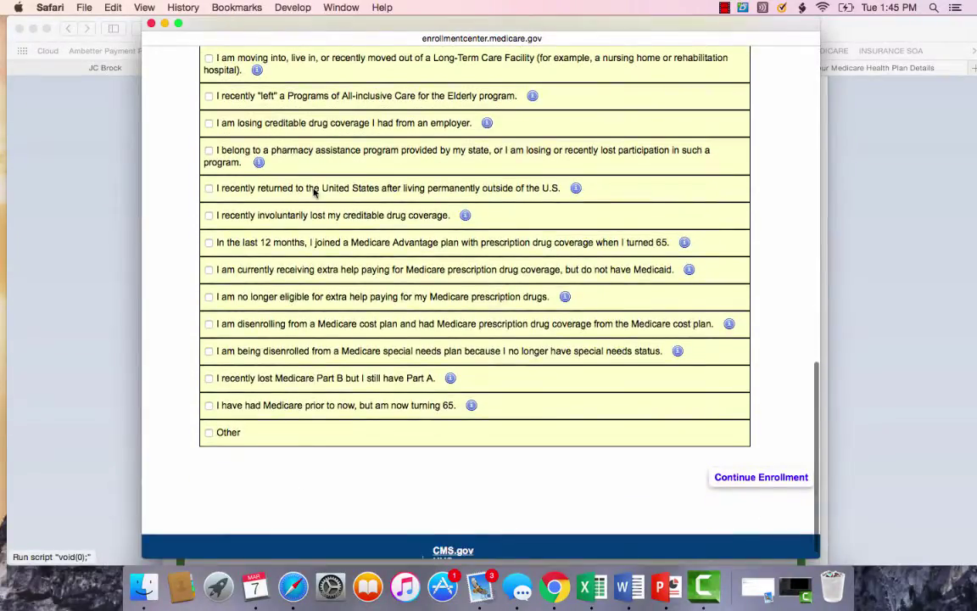
pyautogui.scroll(7, 289, 191)
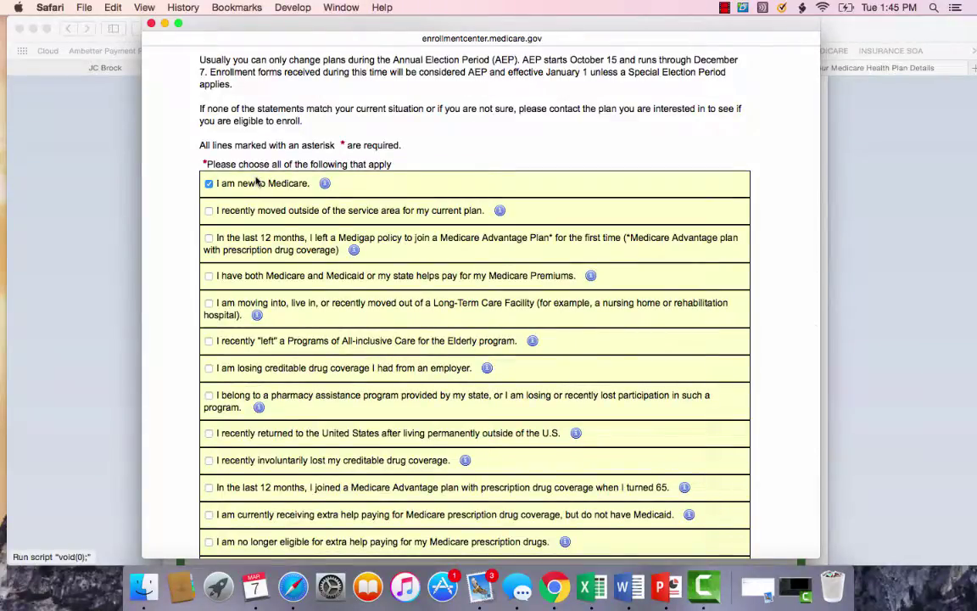
pyautogui.click(209, 184)
pyautogui.scroll(-3, 350, 261)
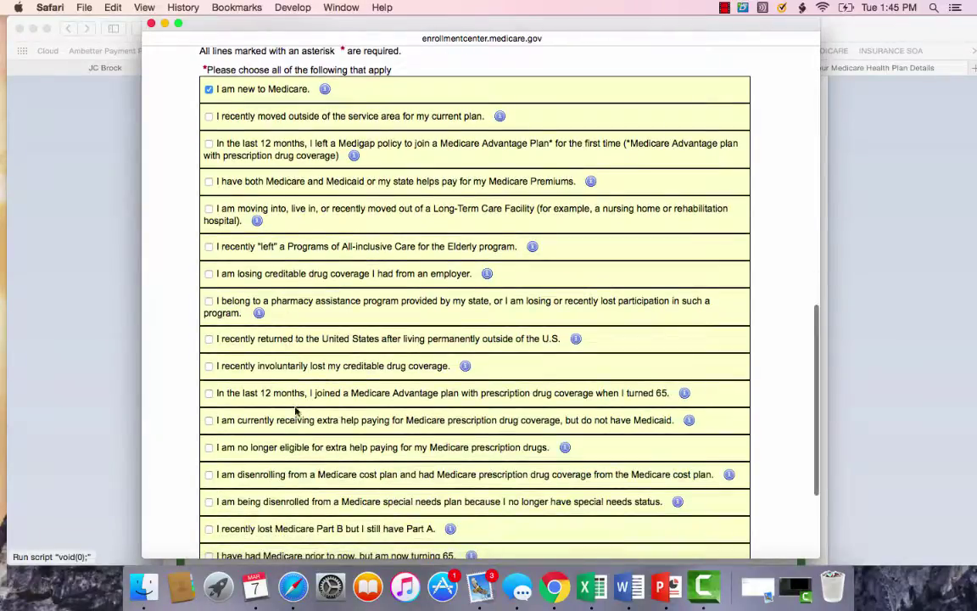
pyautogui.scroll(-3, 305, 393)
pyautogui.scroll(-2, 509, 408)
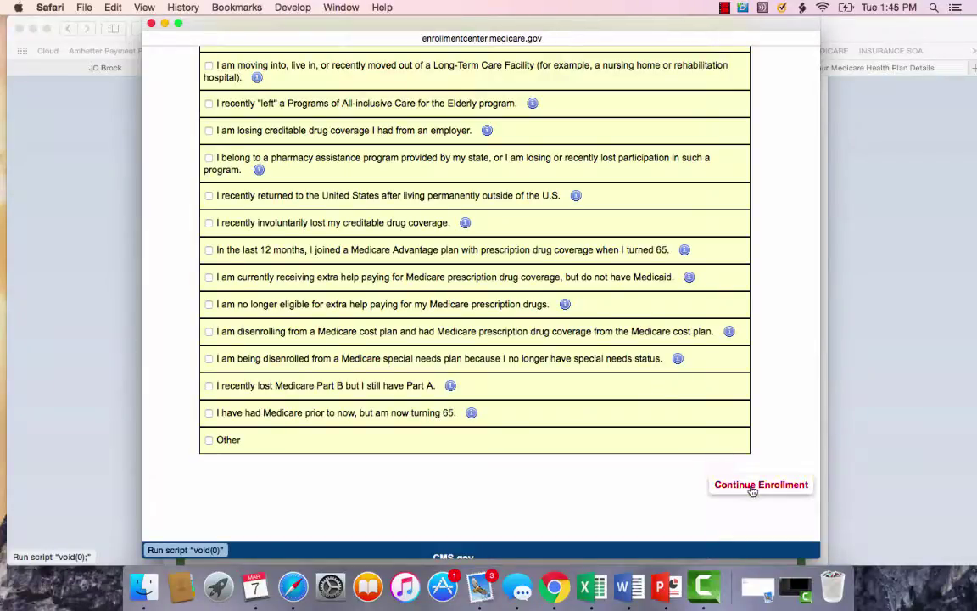
pyautogui.click(752, 486)
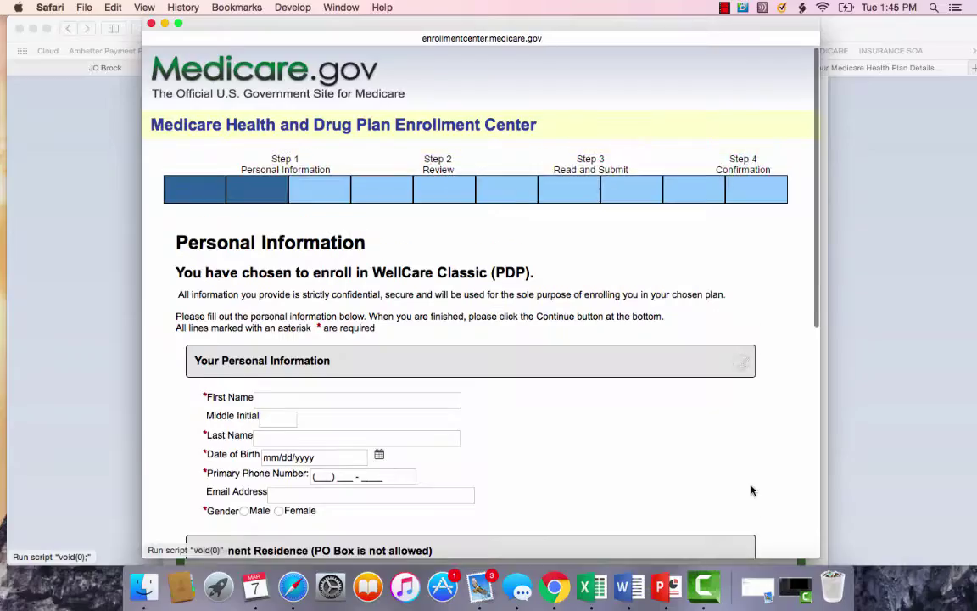
# Enter the applicant's first and last name, date of birth and phone number.
pyautogui.scroll(-5, 523, 345)
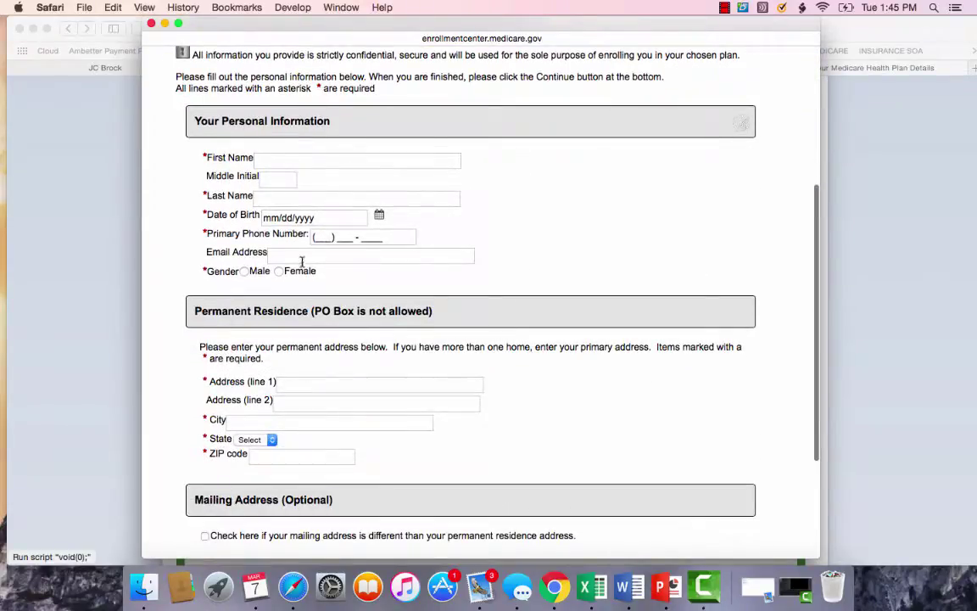
pyautogui.click(299, 160)
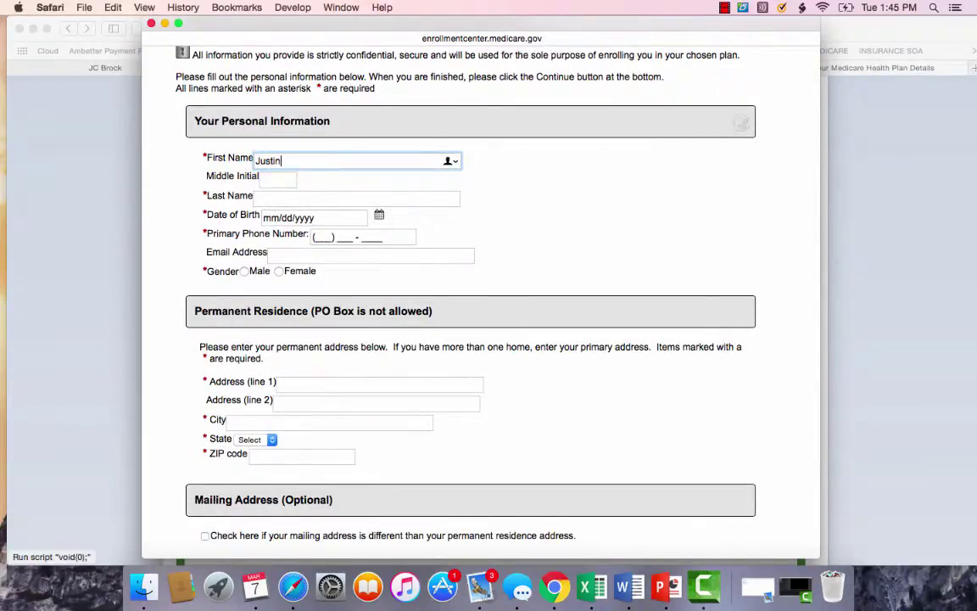
pyautogui.press('Tab')
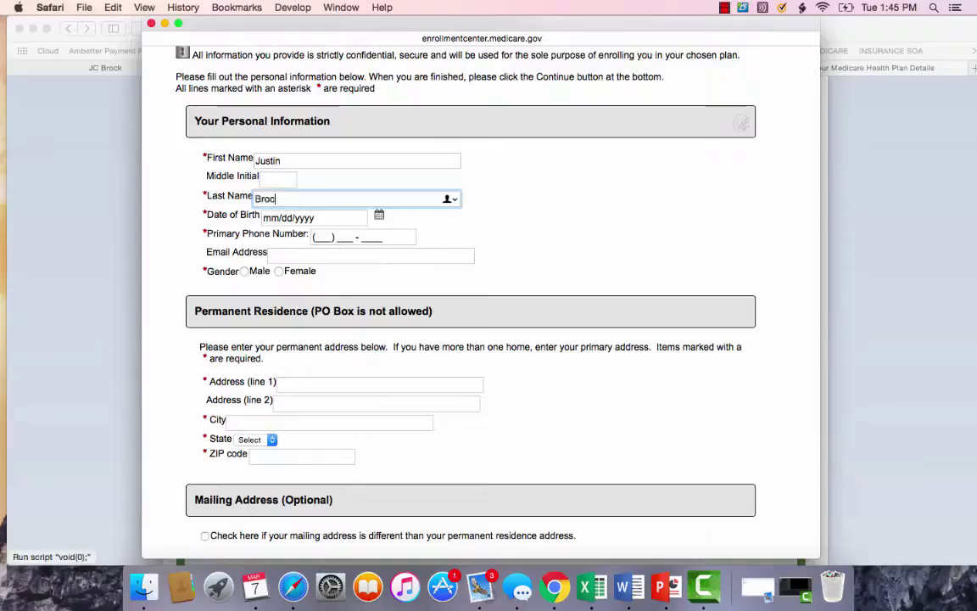
pyautogui.press('Tab')
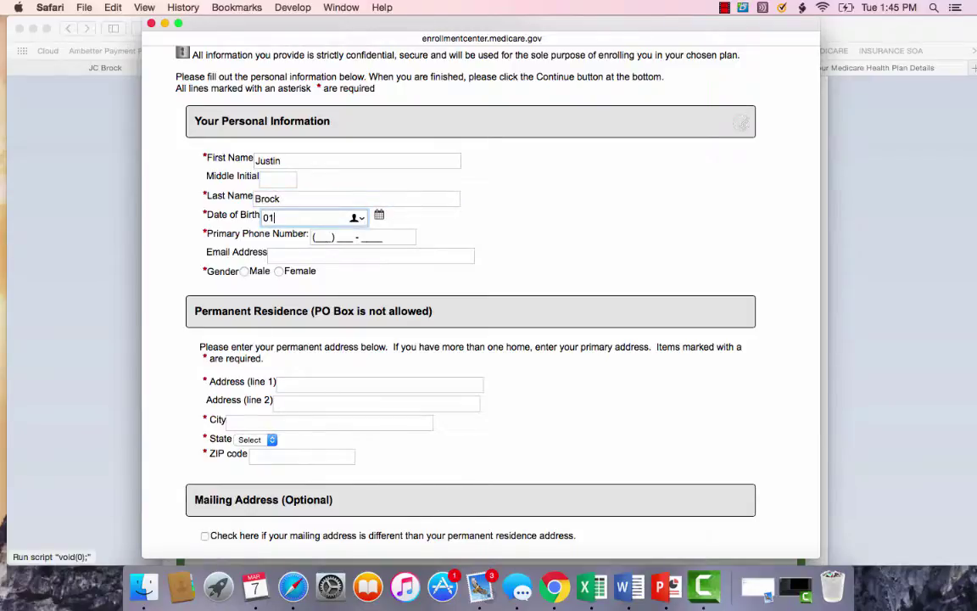
pyautogui.write('01/27/19')
pyautogui.press('BackSpace')
pyautogui.press('BackSpace')
pyautogui.press('BackSpace')
pyautogui.press('BackSpace')
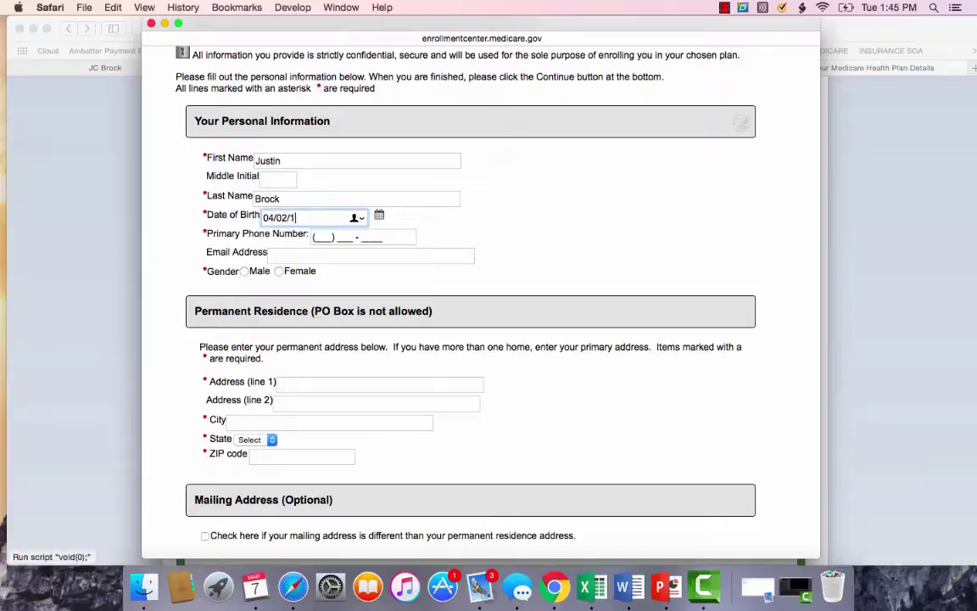
pyautogui.press('Tab')
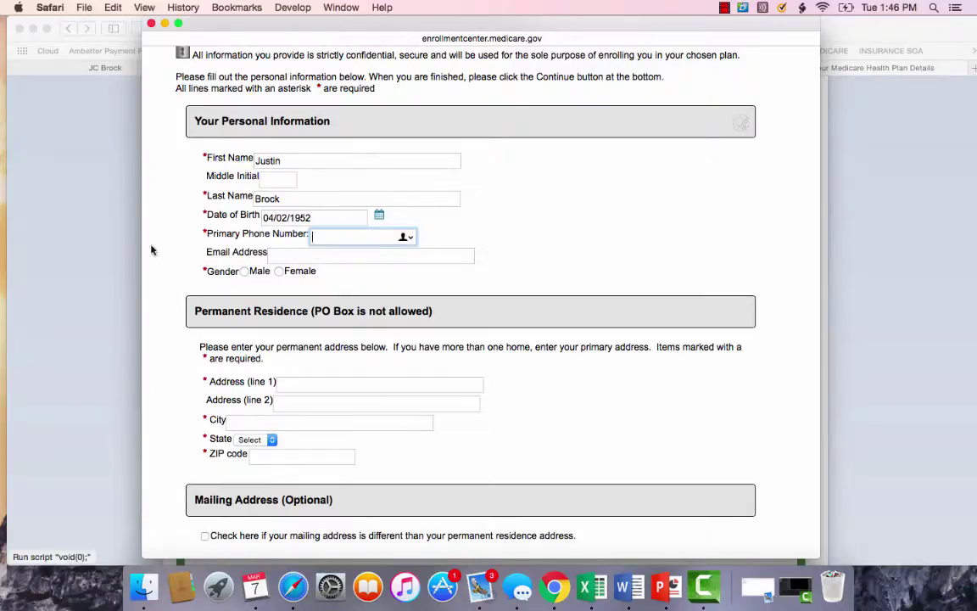
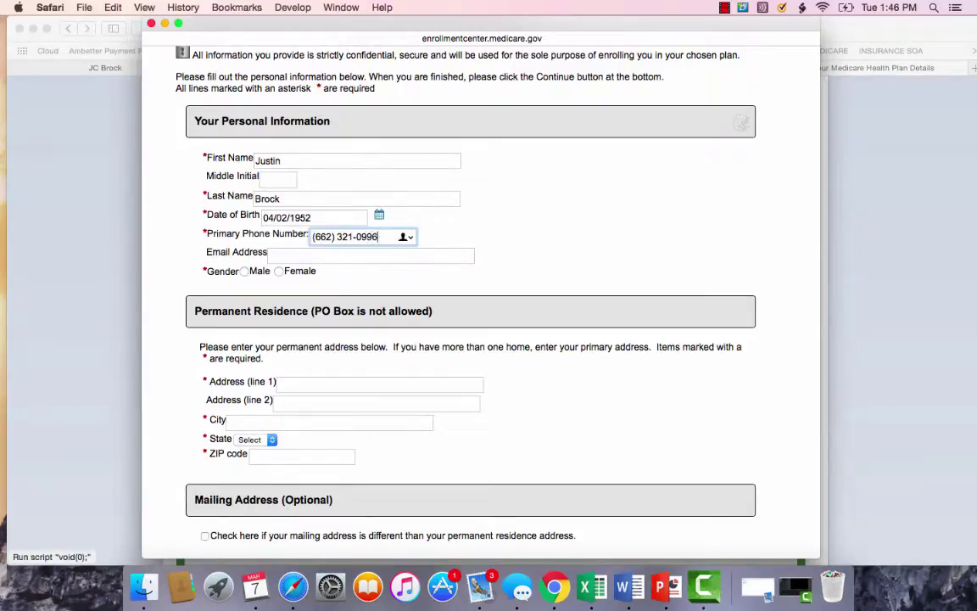
pyautogui.press('Tab')
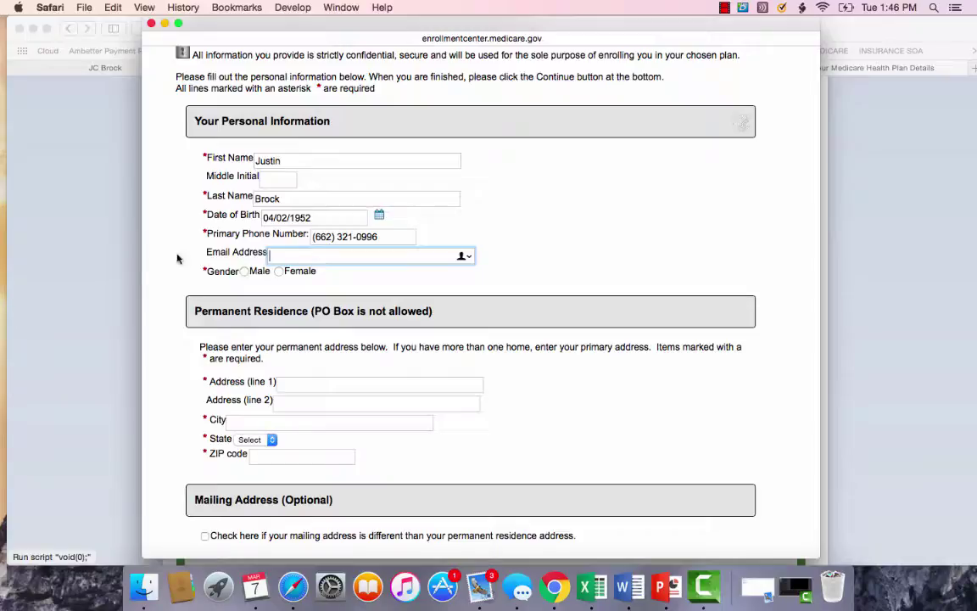
# Set gender to Male and enter the applicant's street address and city.
pyautogui.click(245, 271)
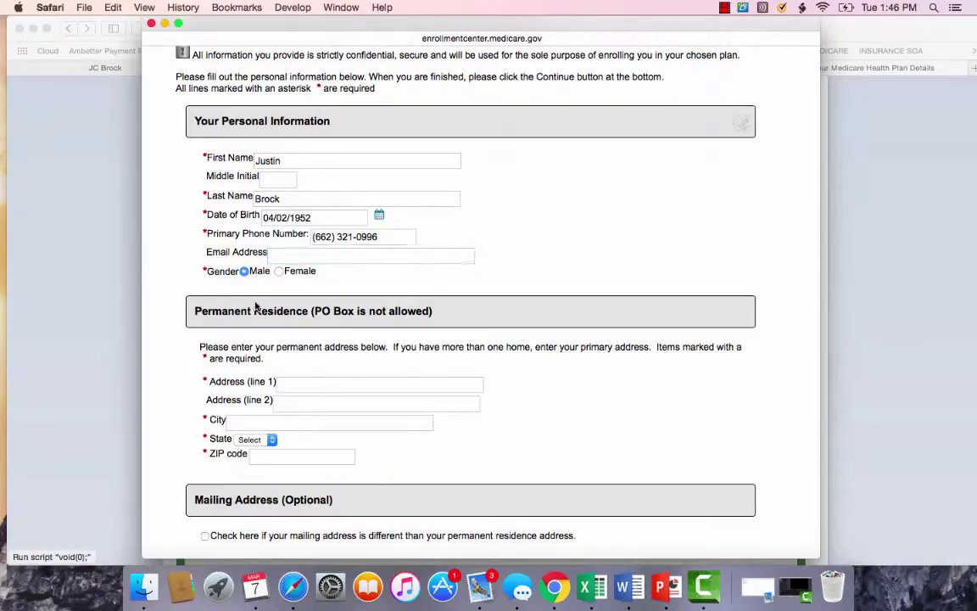
pyautogui.scroll(-3, 272, 314)
pyautogui.click(292, 328)
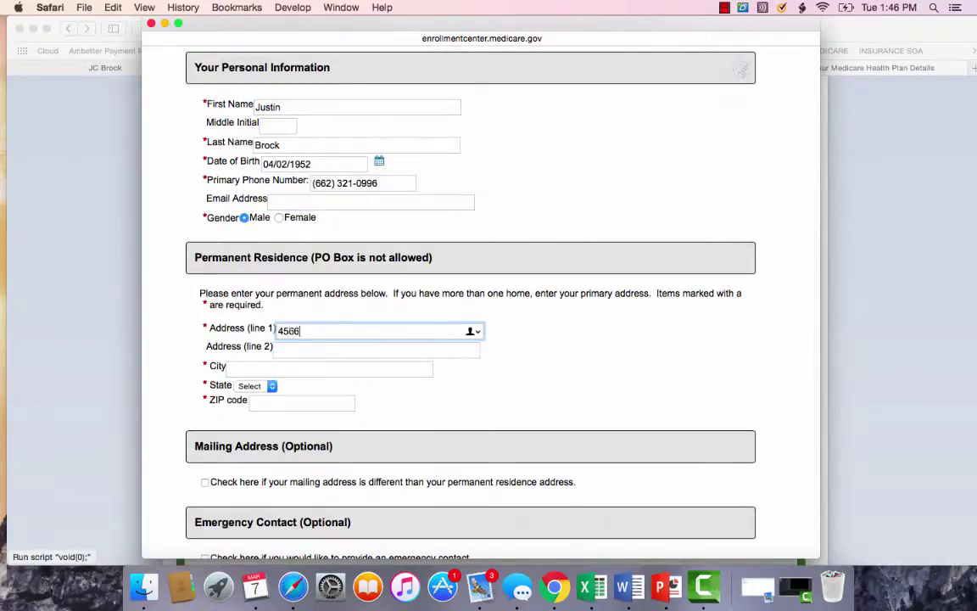
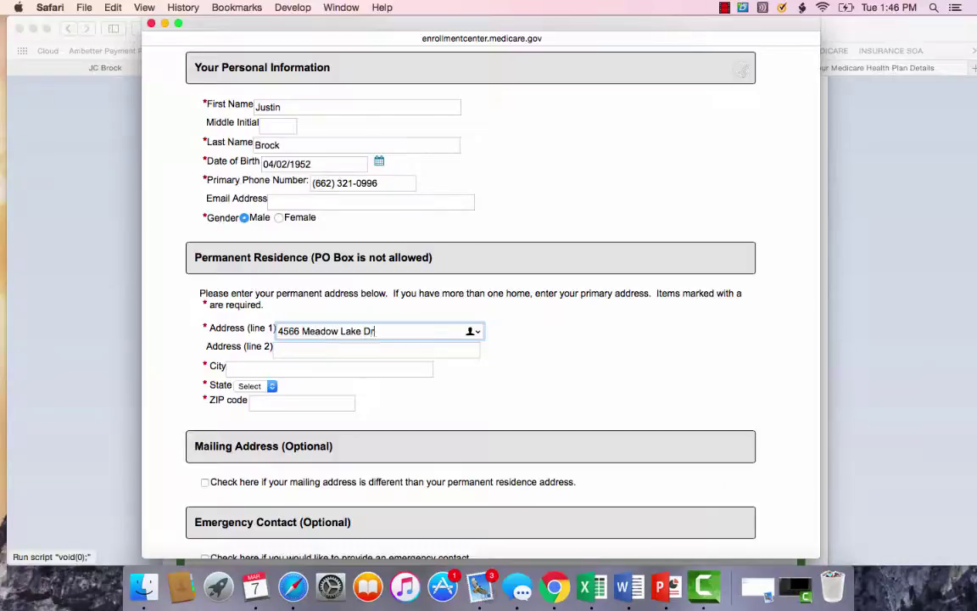
pyautogui.press('Tab')
pyautogui.press('Tab')
pyautogui.write('Tupelo')
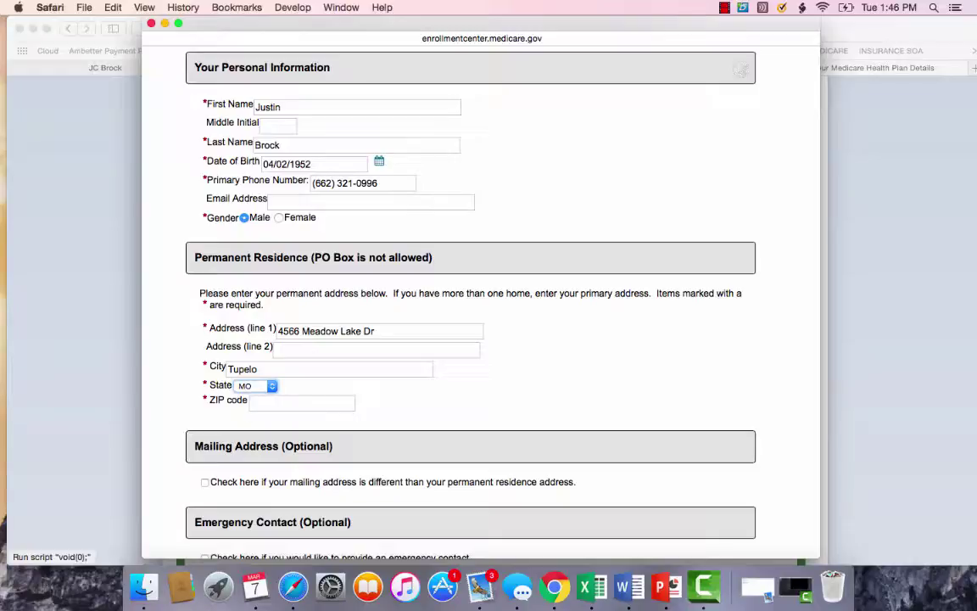
# Set state to MS, enter the ZIP code and choose the county, with no separate mailing address.
pyautogui.click(265, 386)
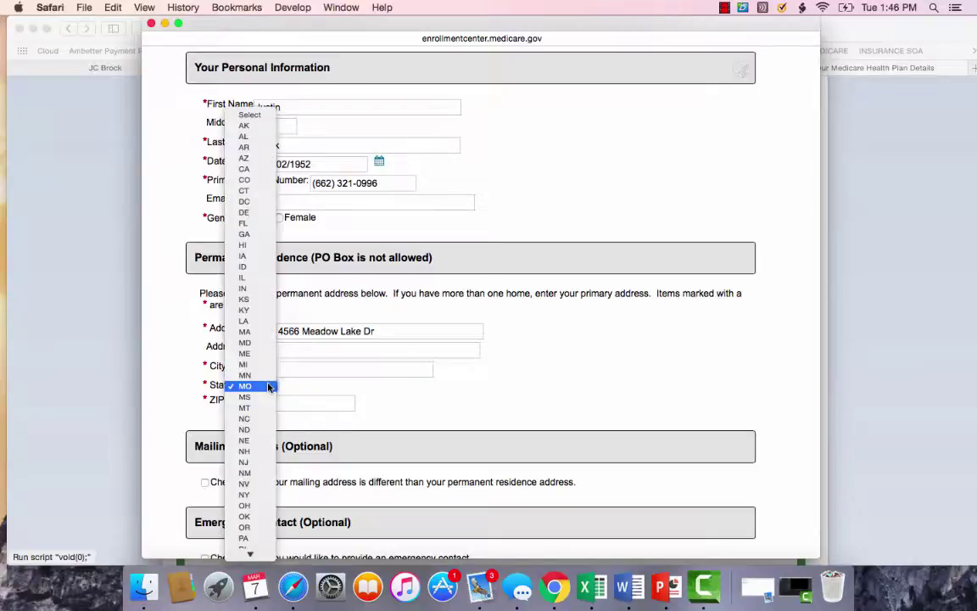
pyautogui.click(246, 396)
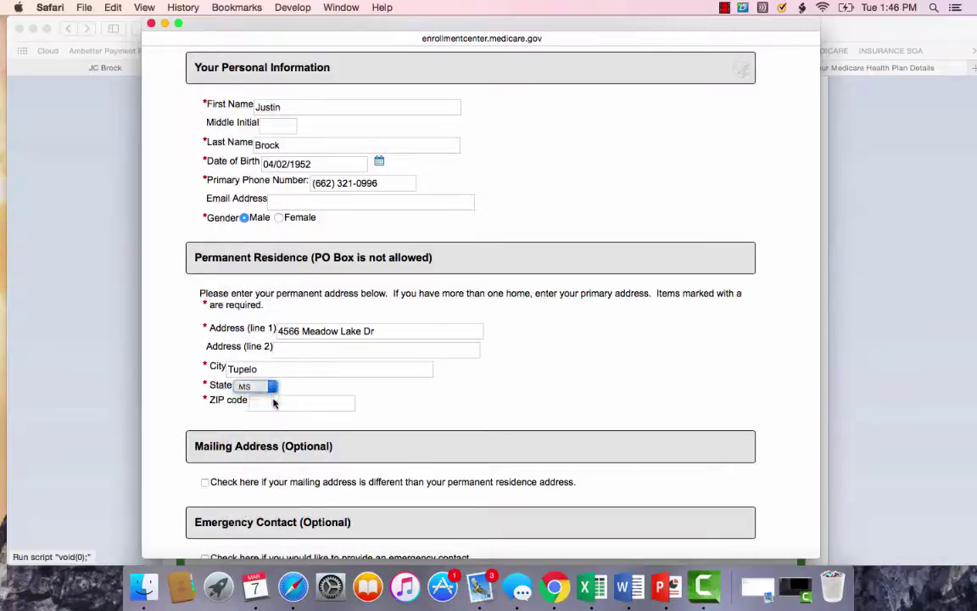
pyautogui.click(272, 404)
pyautogui.write('38801')
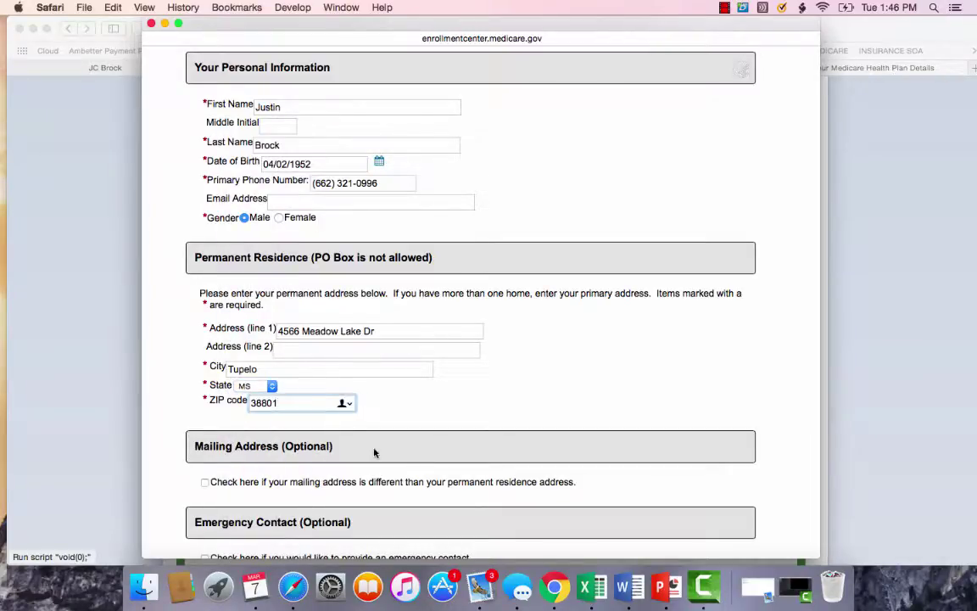
pyautogui.click(373, 452)
pyautogui.scroll(-3, 374, 451)
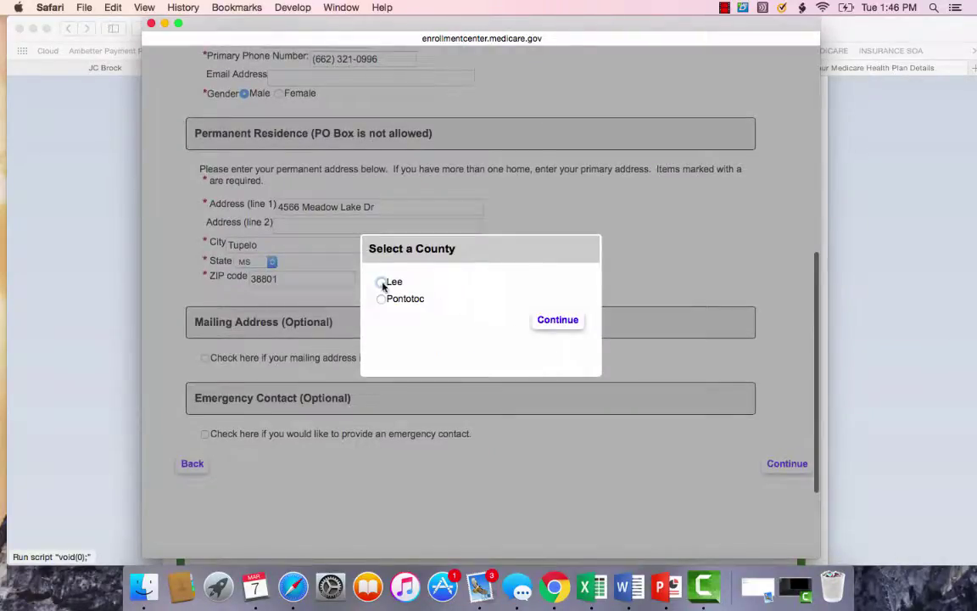
pyautogui.click(382, 283)
pyautogui.click(559, 320)
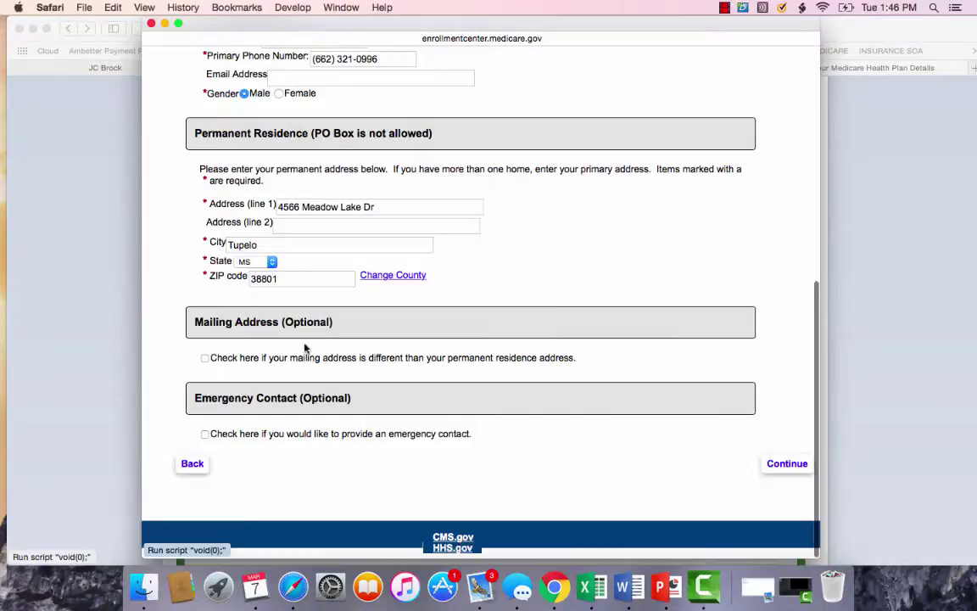
pyautogui.click(205, 359)
pyautogui.click(204, 359)
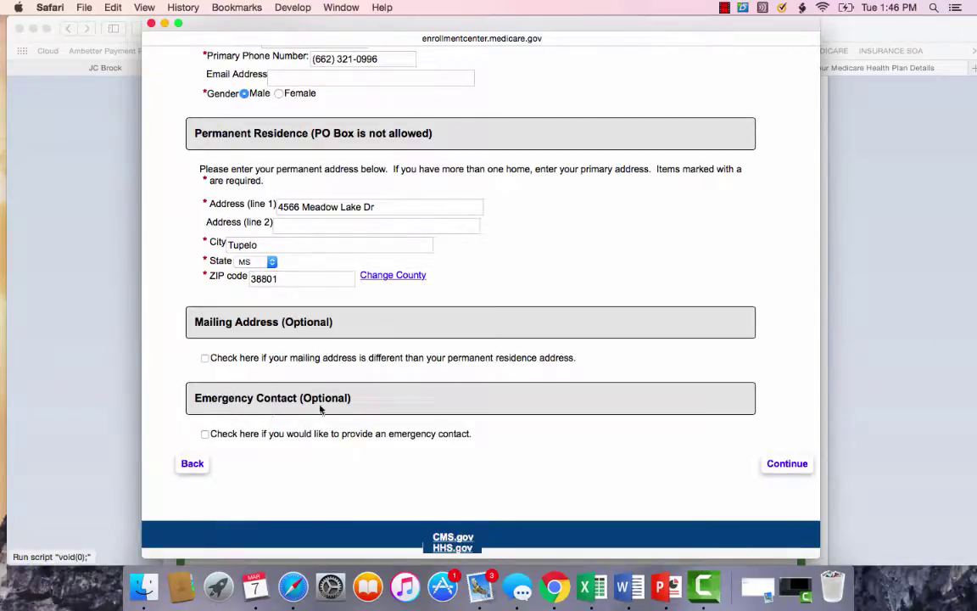
# Advance to the Medicare details, keep railroad retiree as No, and enter the Medicare claim number.
pyautogui.click(785, 465)
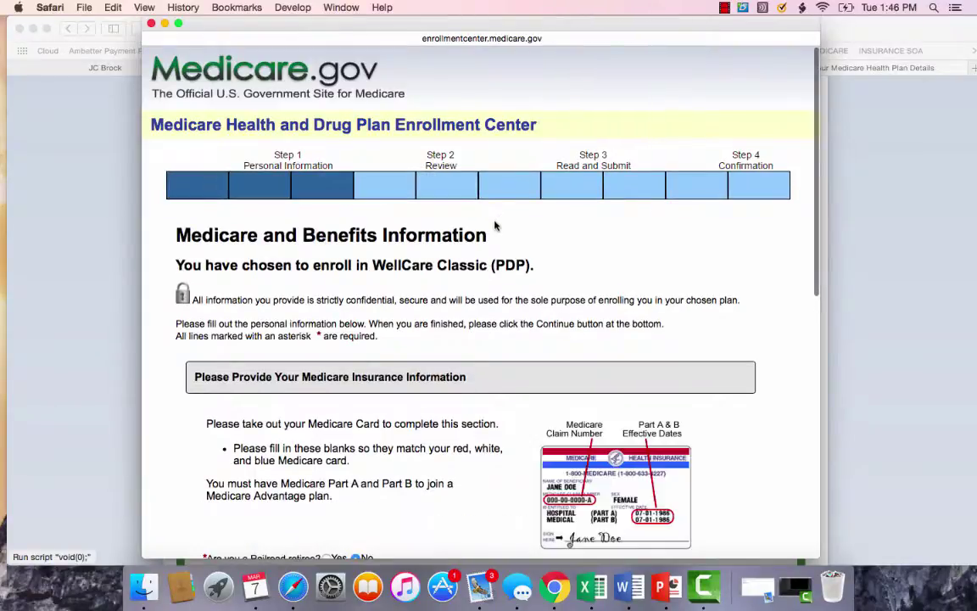
pyautogui.scroll(-8, 436, 225)
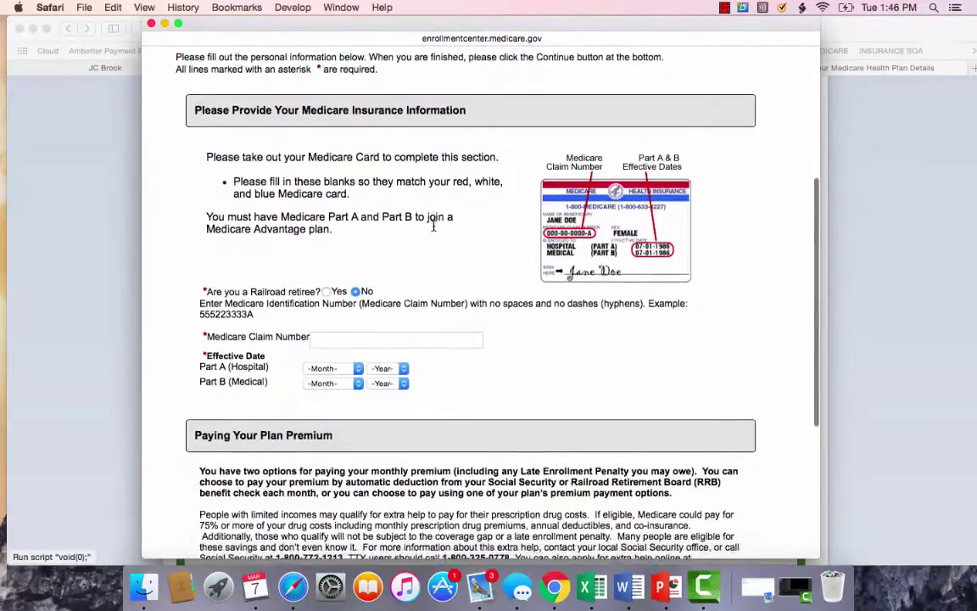
pyautogui.scroll(-2, 434, 225)
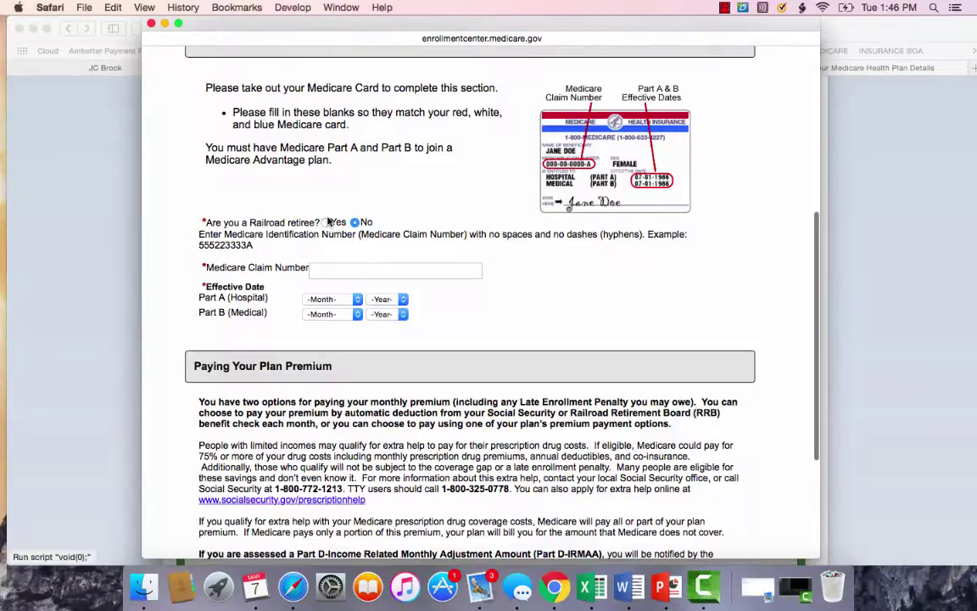
pyautogui.click(326, 223)
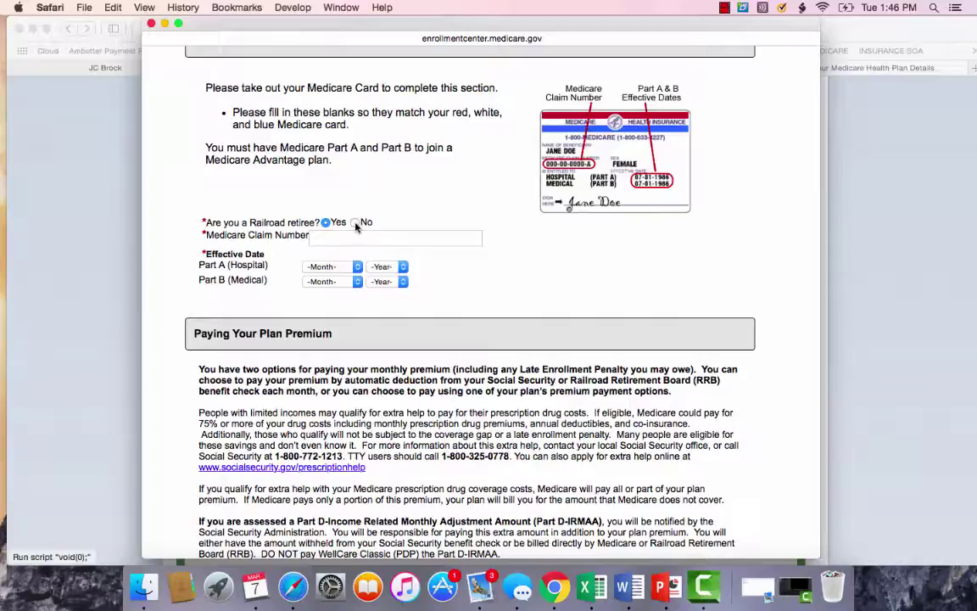
pyautogui.click(356, 223)
pyautogui.click(341, 267)
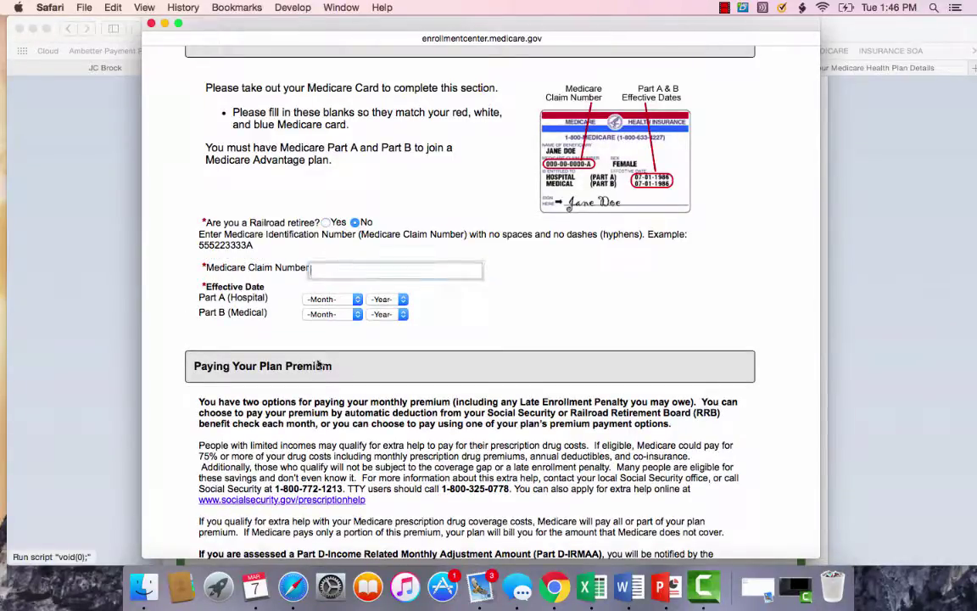
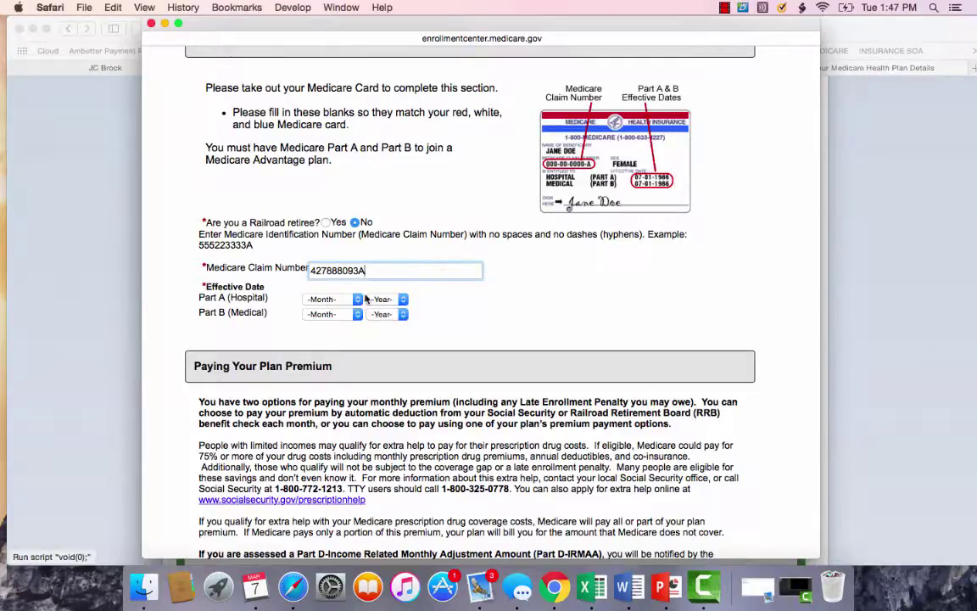
# Set both Part A and Part B effective dates to April 2017.
pyautogui.click(321, 299)
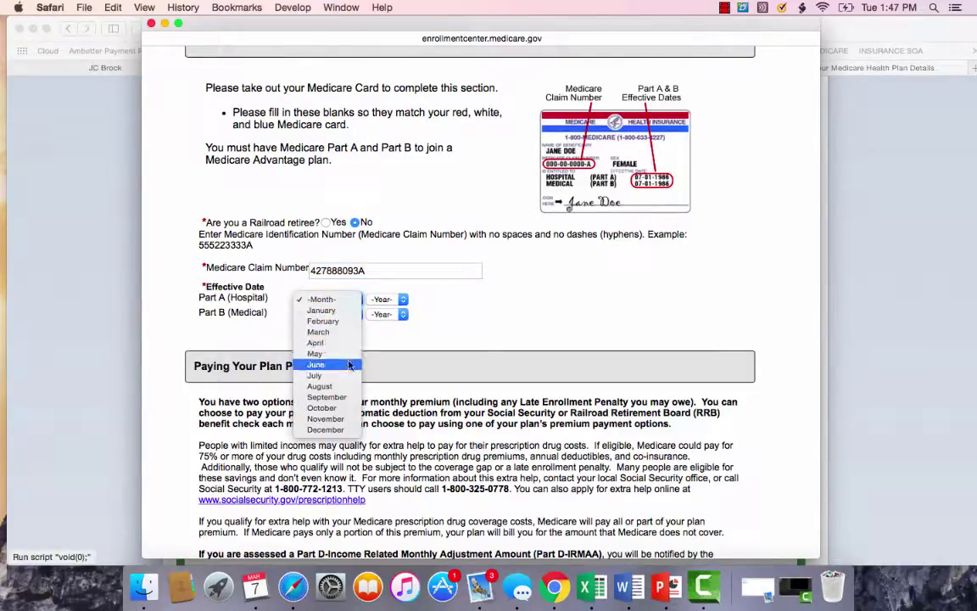
pyautogui.click(316, 342)
pyautogui.click(388, 299)
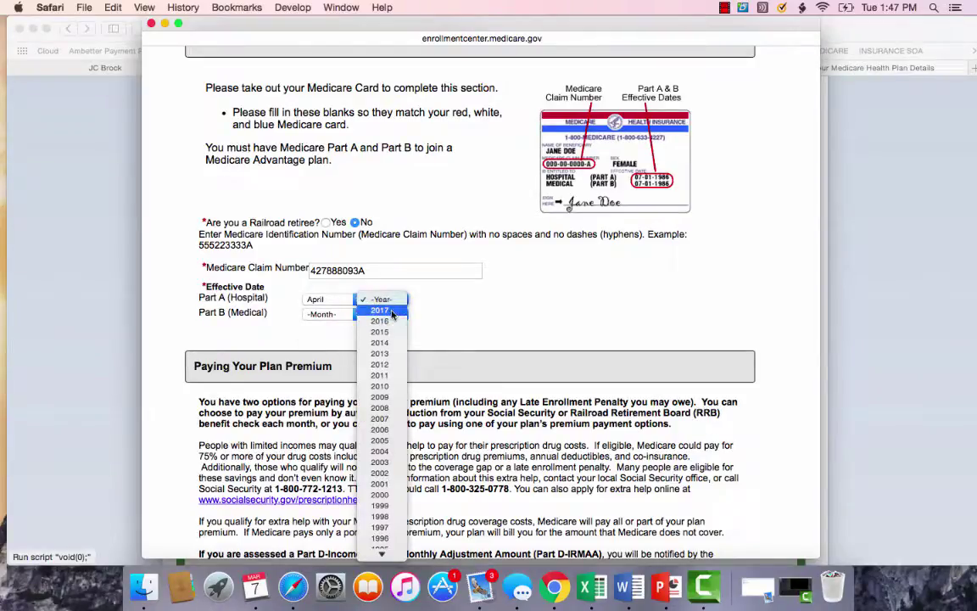
pyautogui.click(389, 310)
pyautogui.click(327, 315)
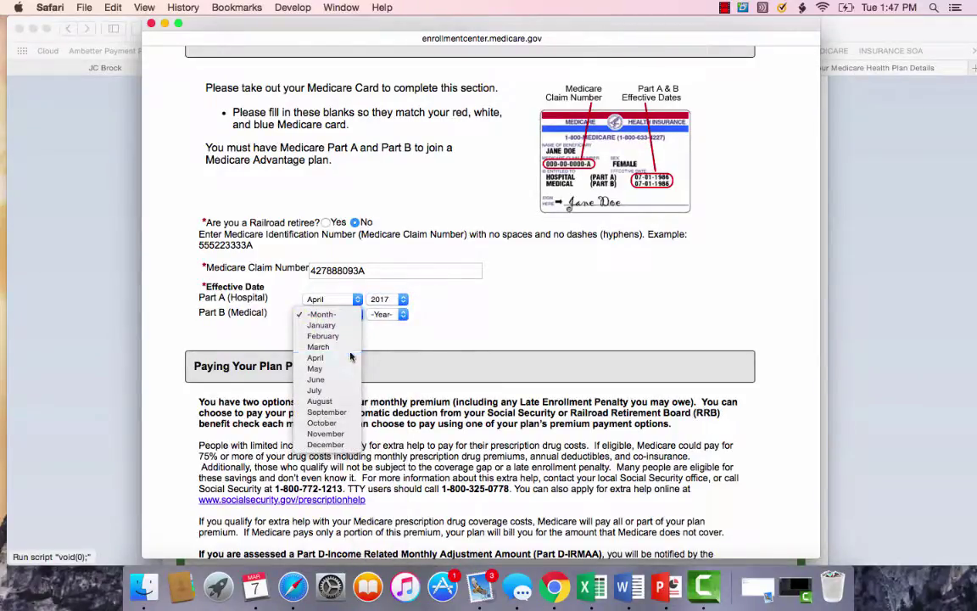
pyautogui.click(338, 358)
pyautogui.click(388, 314)
pyautogui.click(380, 325)
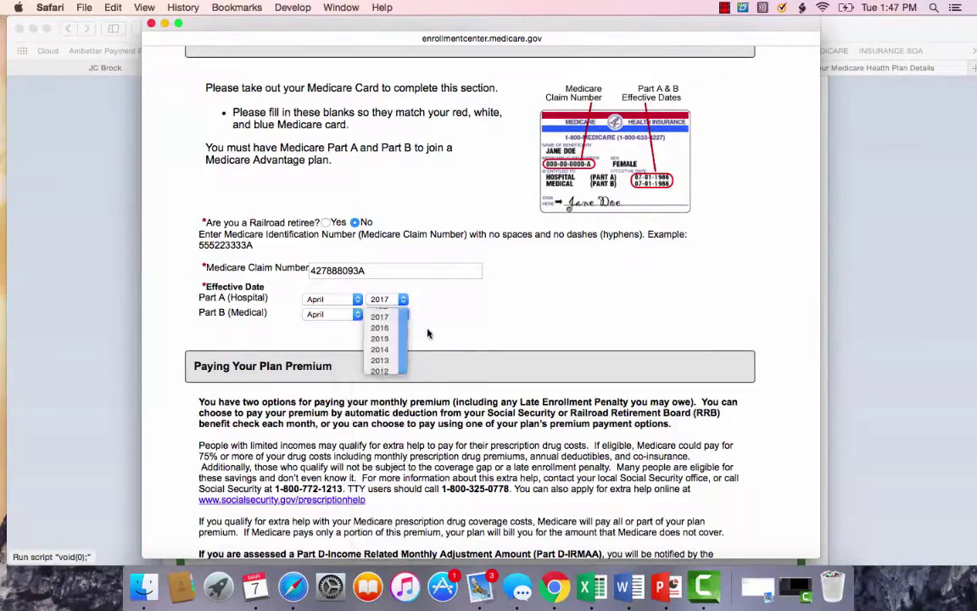
pyautogui.scroll(-5, 431, 332)
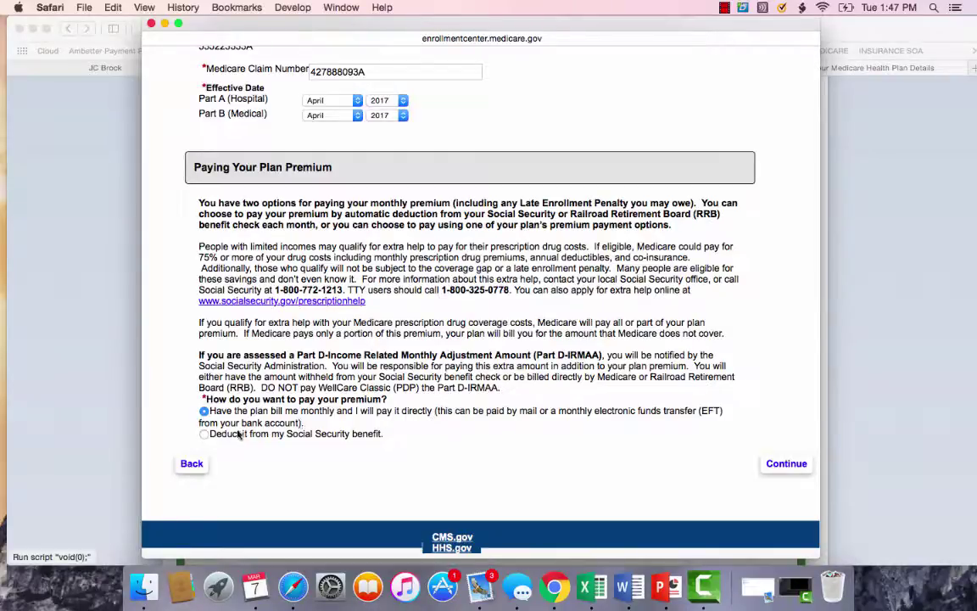
# Choose 'Deduct it from my Social Security benefit' for the plan premium and submit the payment details.
pyautogui.click(206, 435)
pyautogui.scroll(-4, 289, 445)
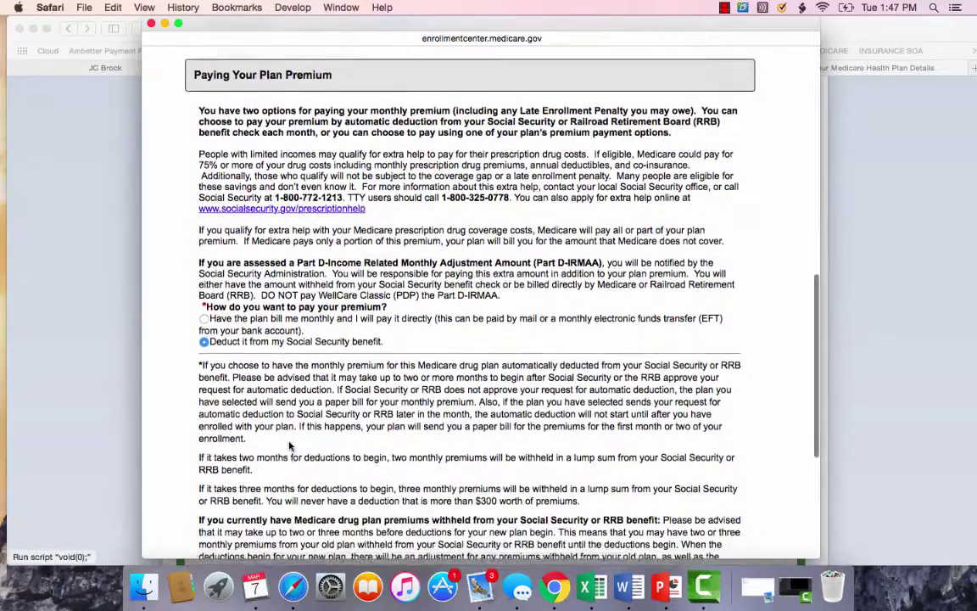
pyautogui.scroll(-2, 289, 445)
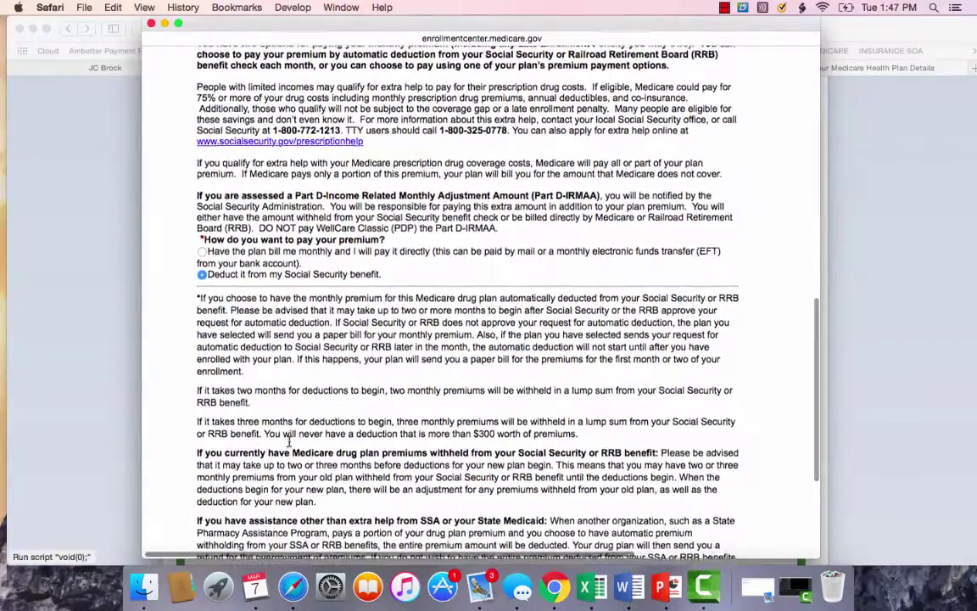
pyautogui.scroll(-6, 290, 443)
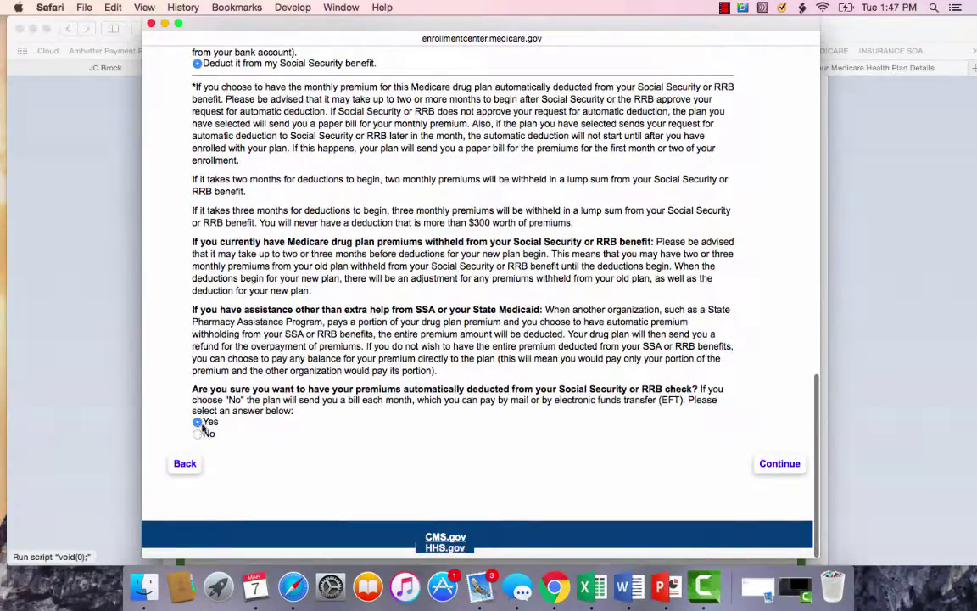
pyautogui.click(778, 464)
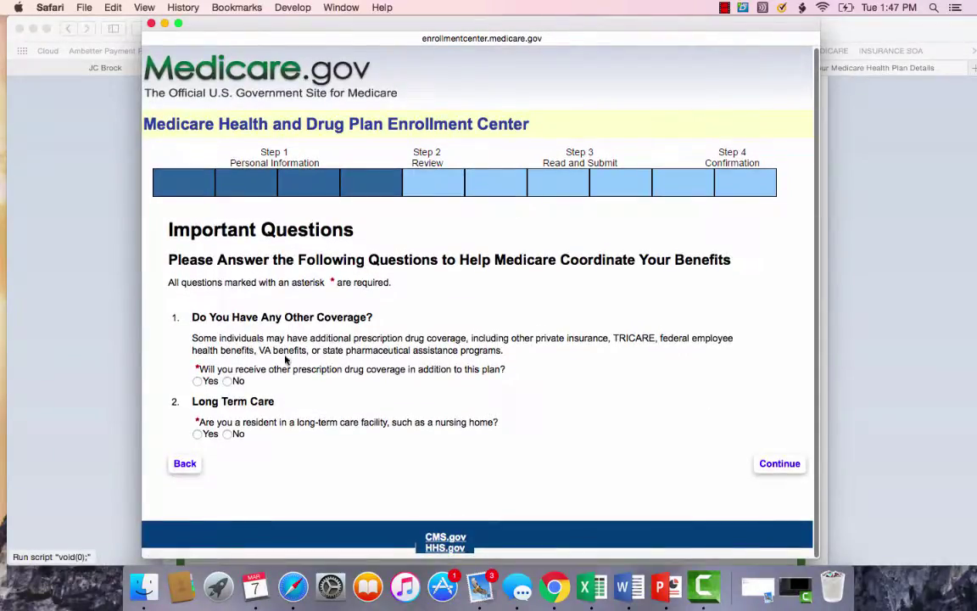
# Answer No to other prescription drug coverage and to long-term care residence.
pyautogui.click(228, 381)
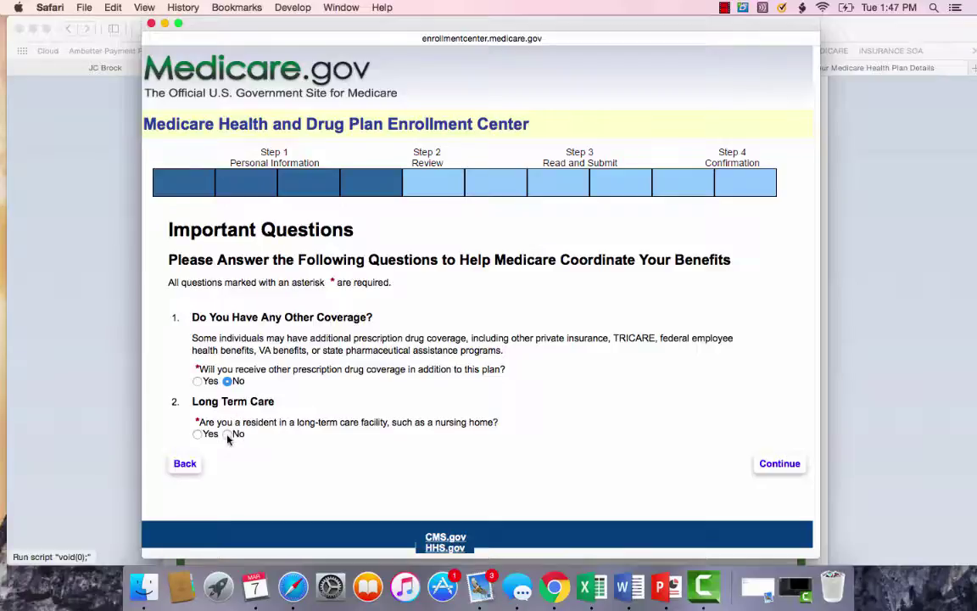
pyautogui.click(228, 434)
pyautogui.click(785, 466)
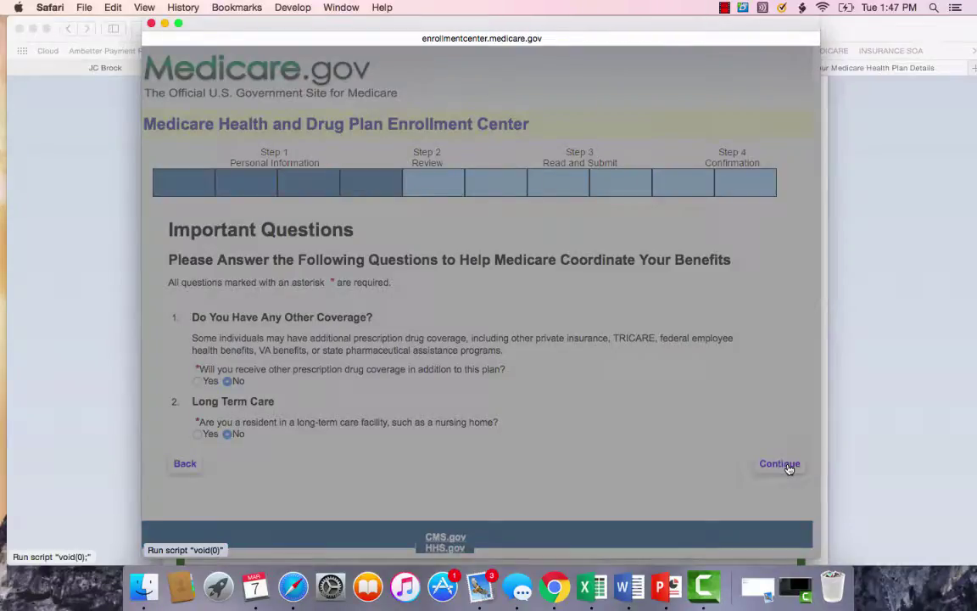
# Review the enrollment summary and choose Proceed With Enrollment.
pyautogui.scroll(-10, 491, 360)
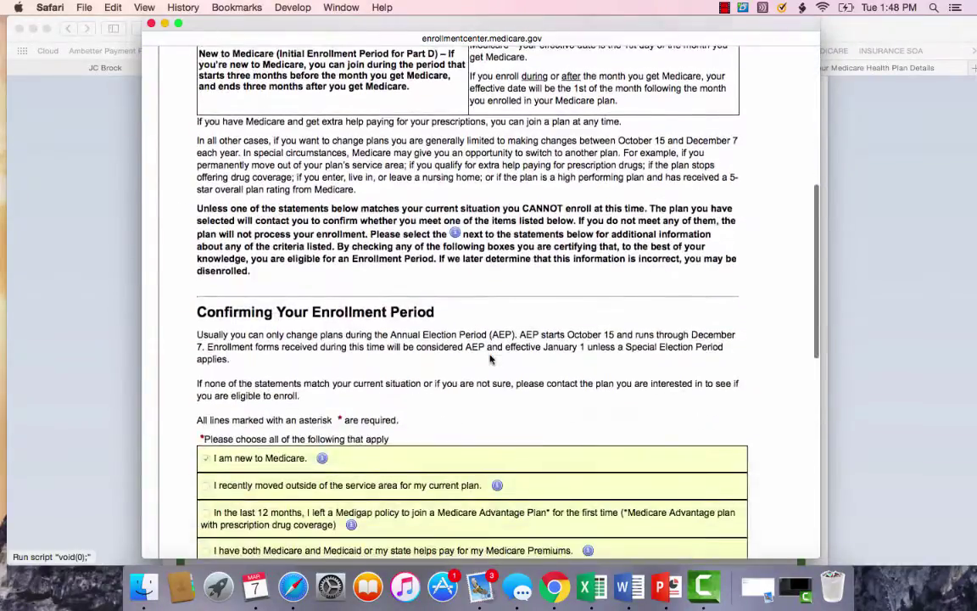
pyautogui.scroll(-2, 490, 360)
pyautogui.scroll(-8, 323, 294)
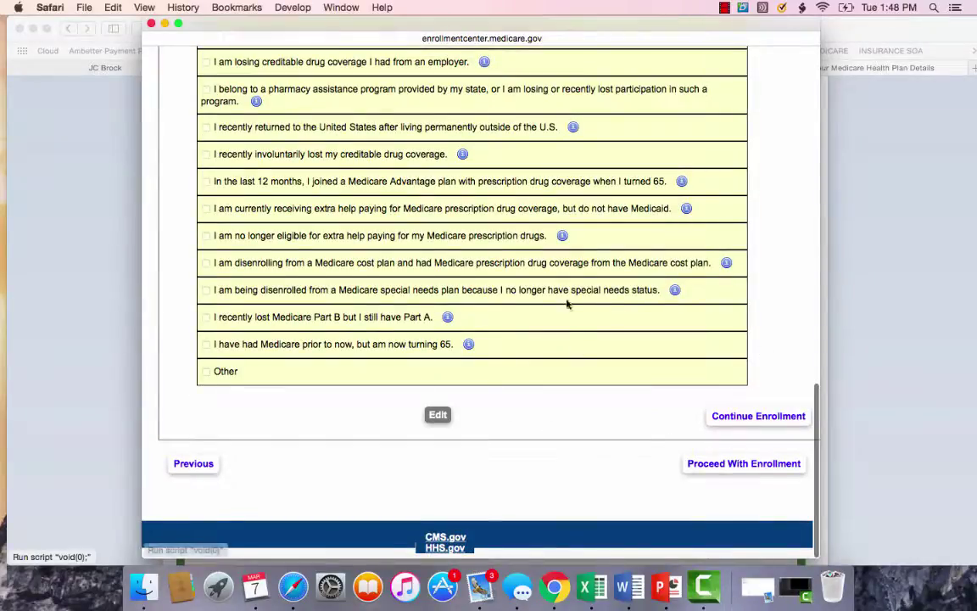
pyautogui.click(736, 465)
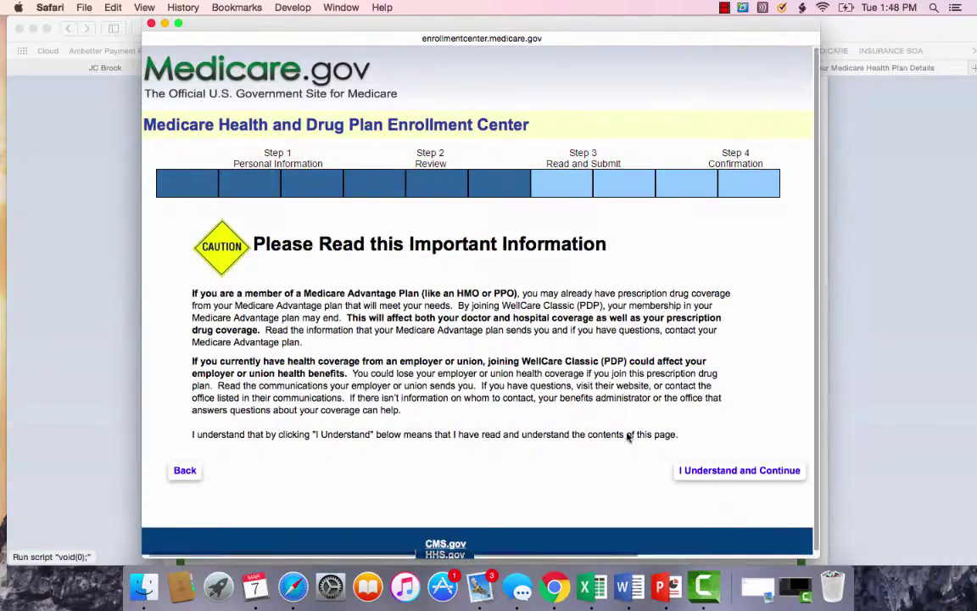
# Accept the important information, select 'I am the person listed on this enrollment form', and continue to signing.
pyautogui.scroll(-1, 629, 436)
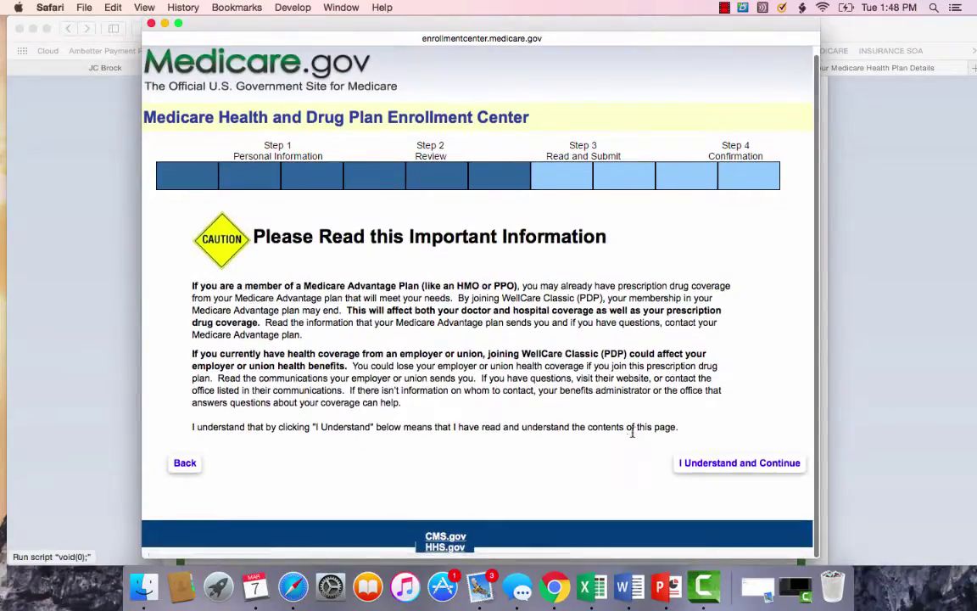
pyautogui.click(727, 465)
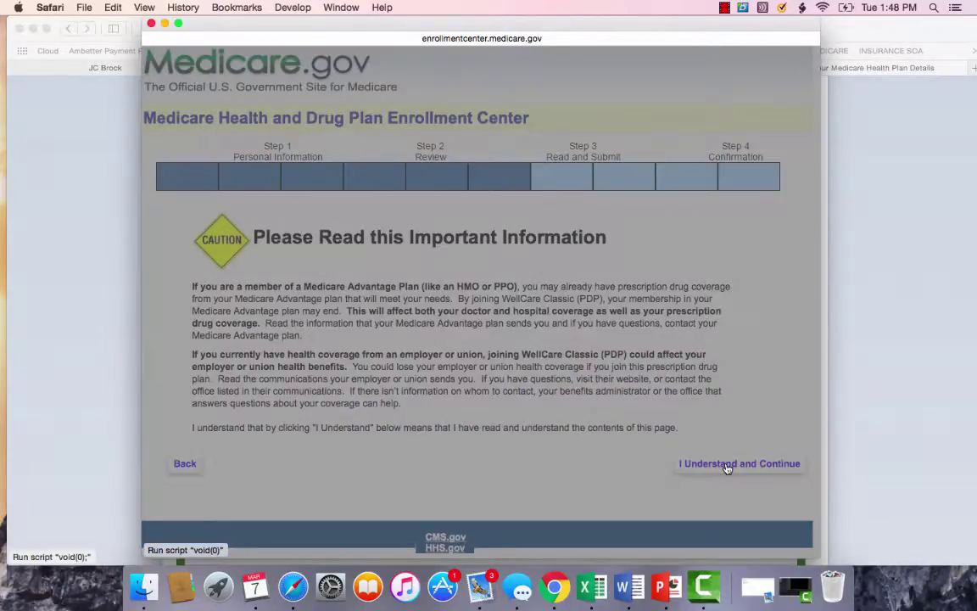
pyautogui.scroll(-10, 604, 389)
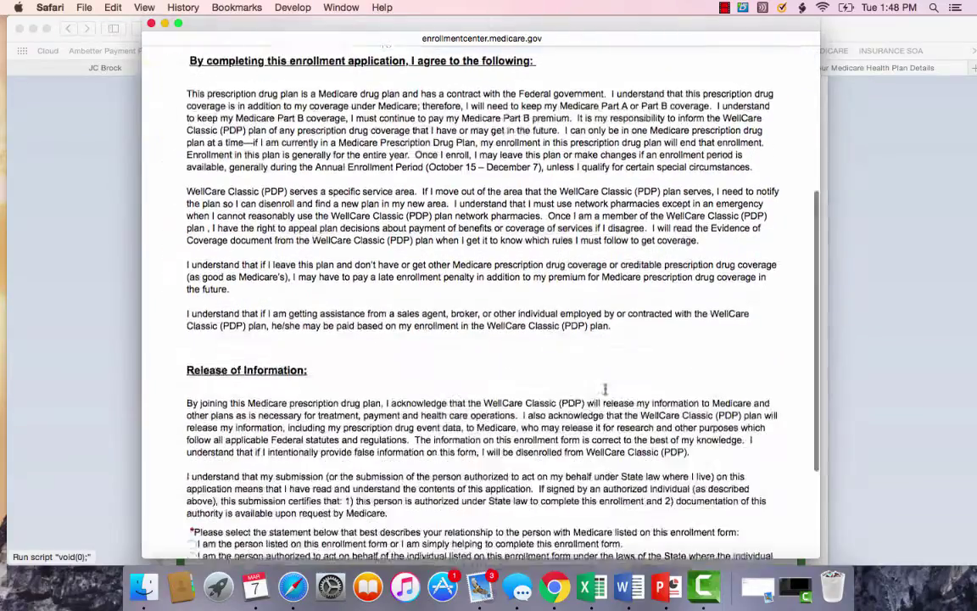
pyautogui.scroll(-2, 605, 393)
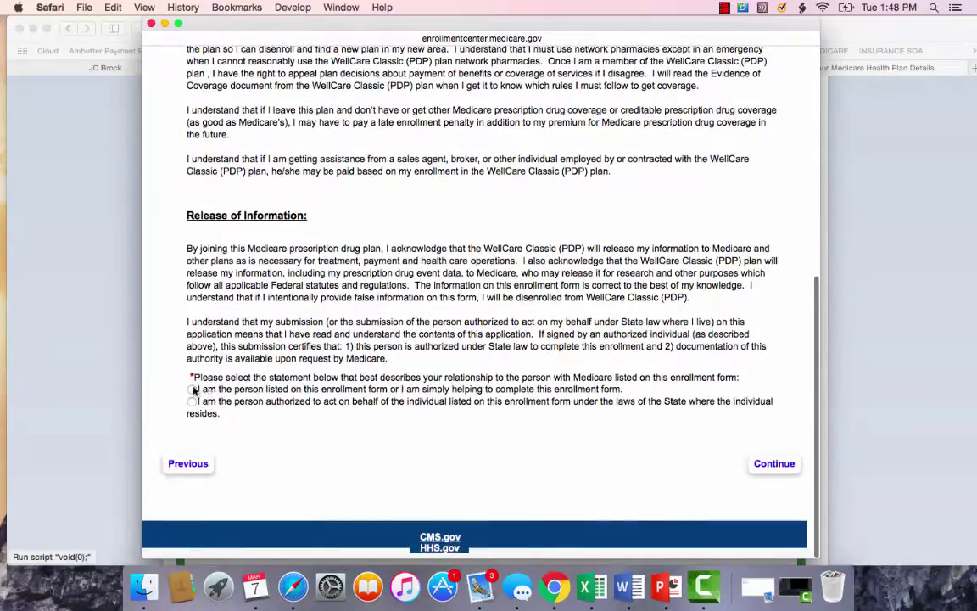
pyautogui.click(193, 390)
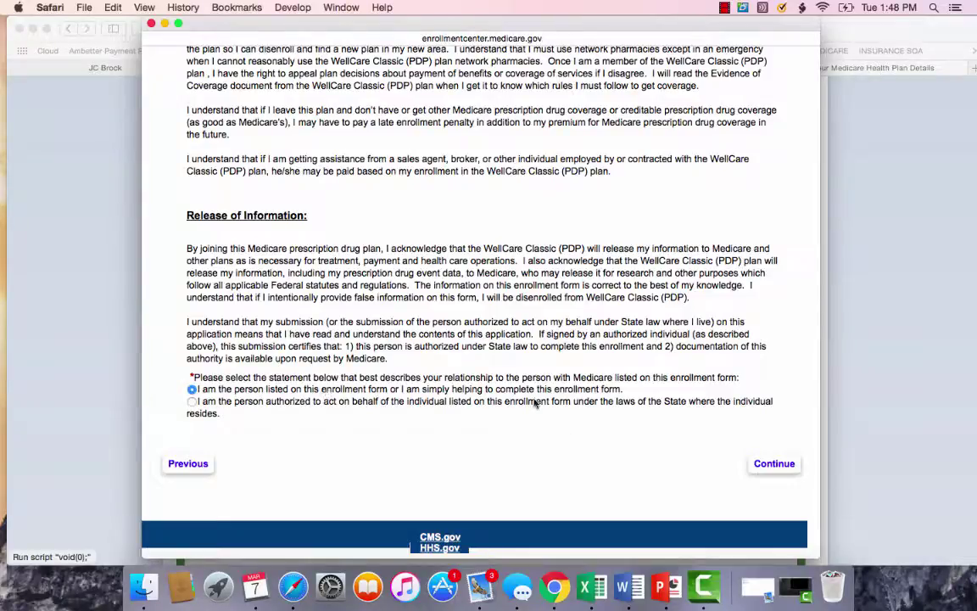
pyautogui.click(772, 464)
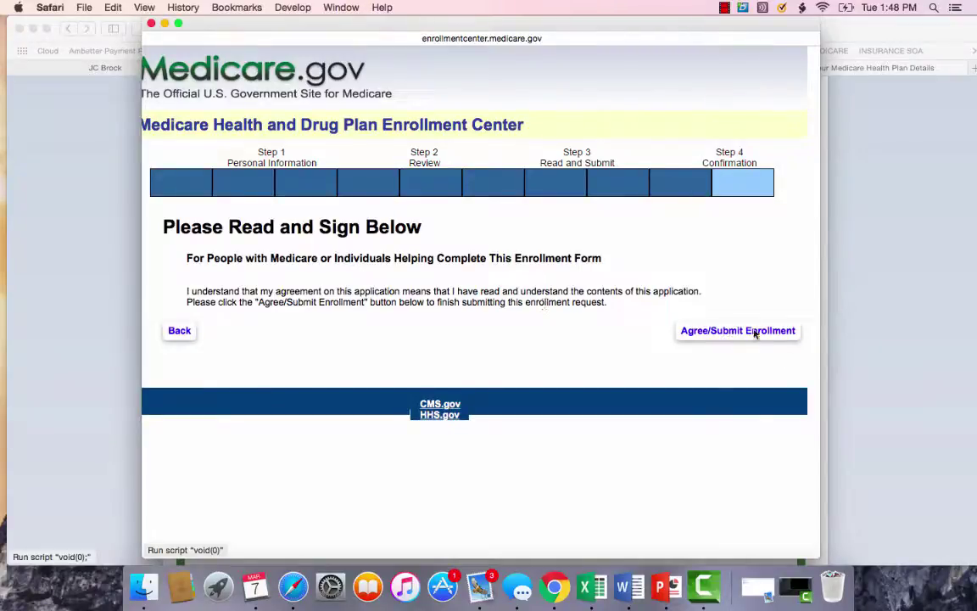
# Close the enrollment popup window to return to the WellCare Classic (PDP) details.
pyautogui.click(151, 24)
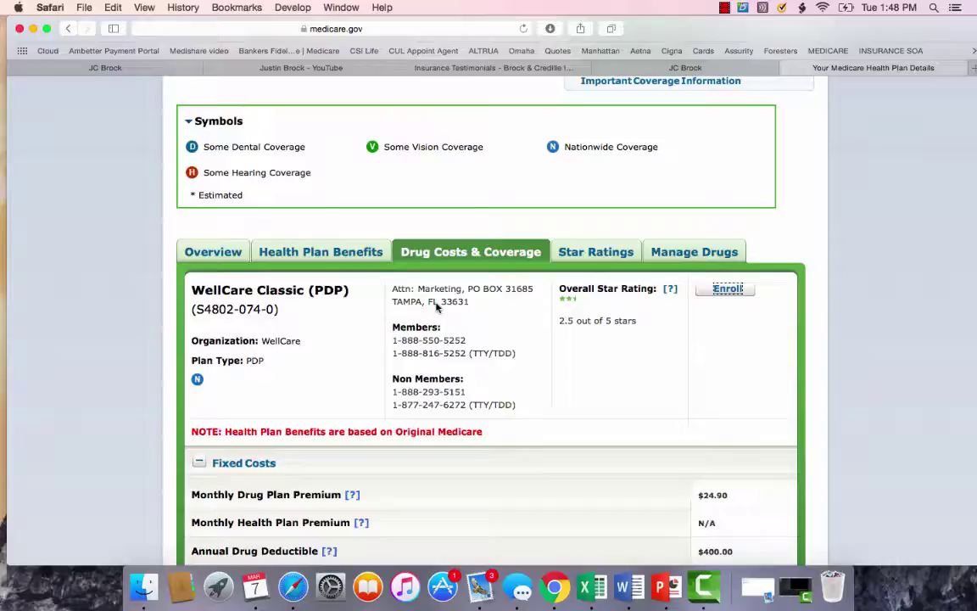
# Close the 'Your Medicare Health Plan Details' tab, returning to the Medicare Supplement video page.
pyautogui.scroll(-3, 576, 376)
pyautogui.scroll(-10, 575, 376)
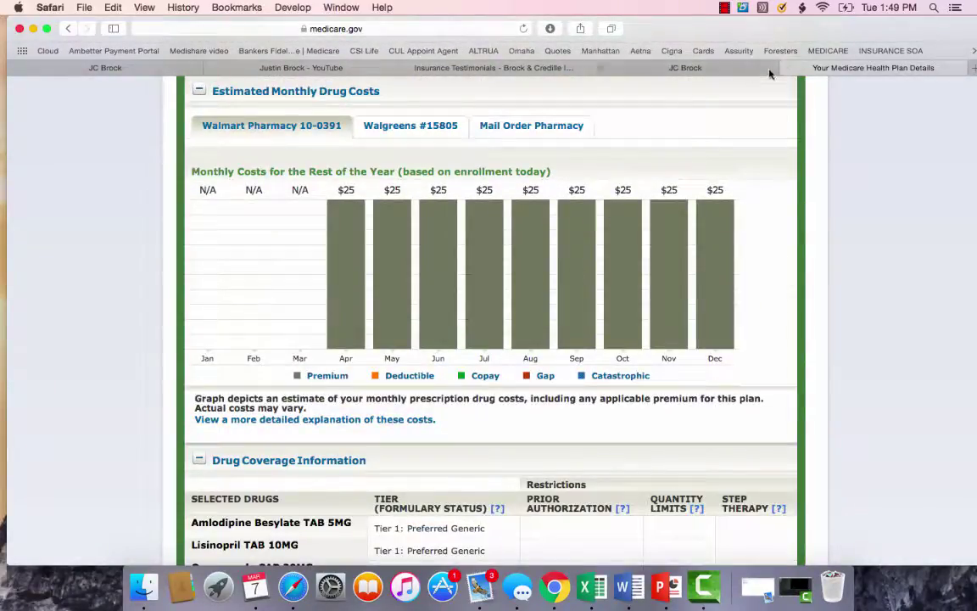
pyautogui.click(788, 68)
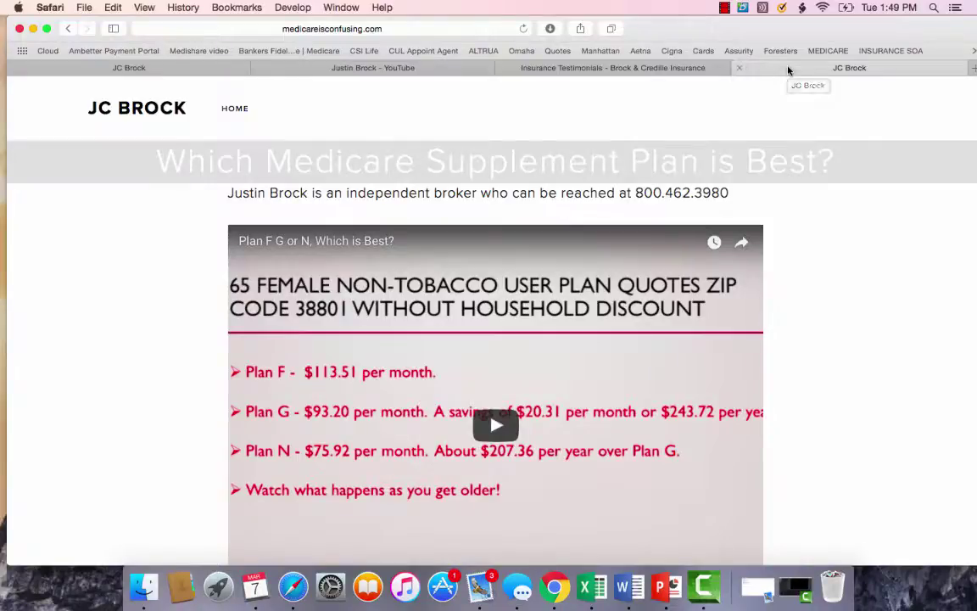
pyautogui.click(725, 8)
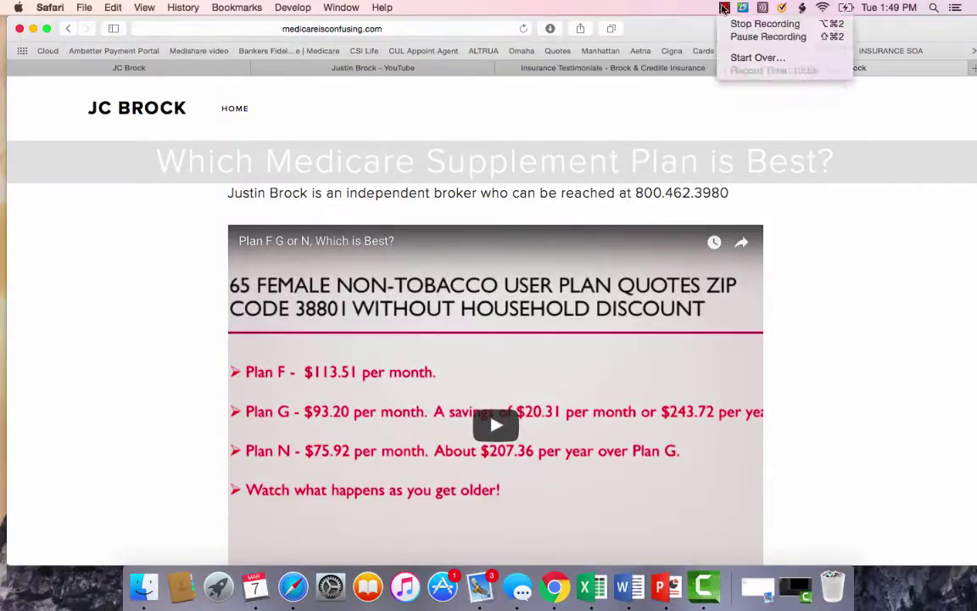